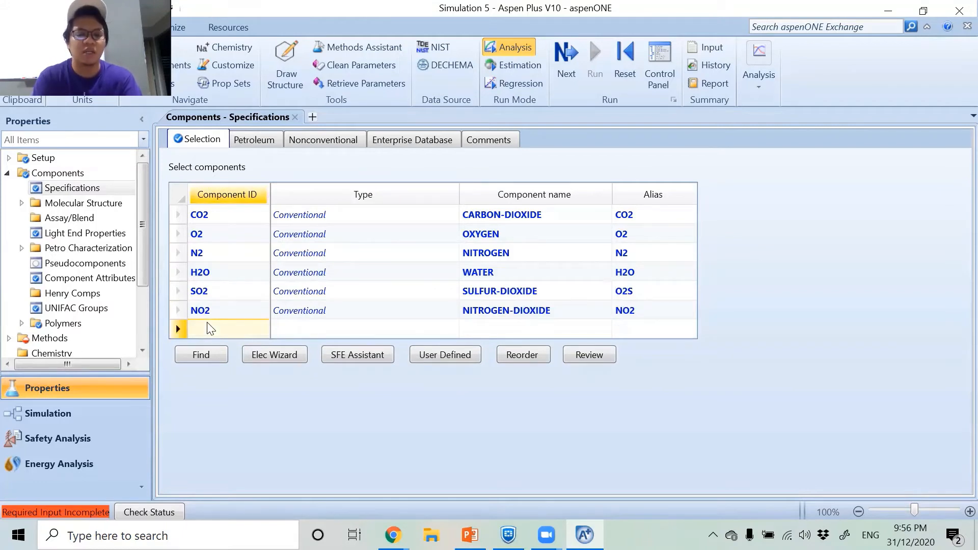
Add calcium carbonate to the component list with the ID CACO3.
{"action": "type", "text": "CACO3"}
{"action": "key", "text": "Return"}
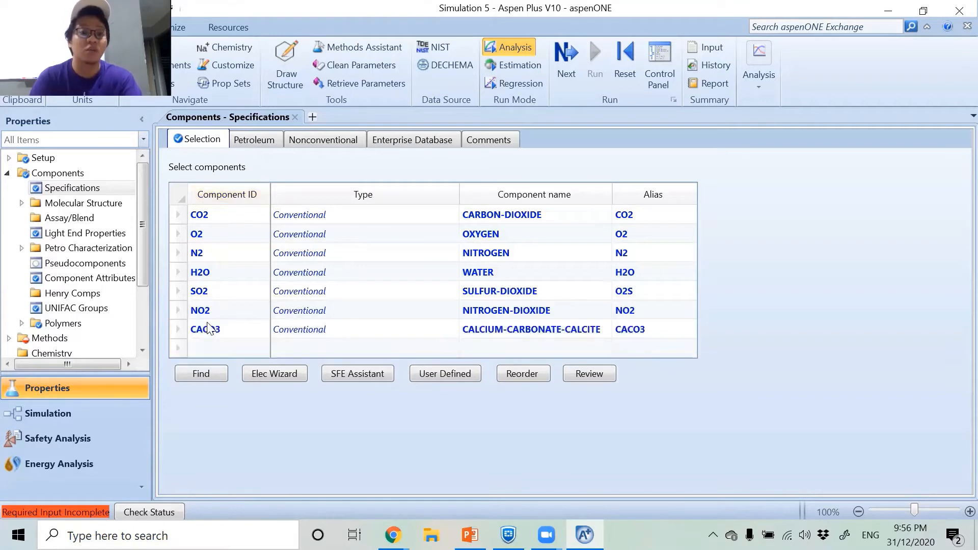
Try the Solid type for the CACO3 component and return it to Conventional.
{"action": "left_click", "coordinate": [411, 330]}
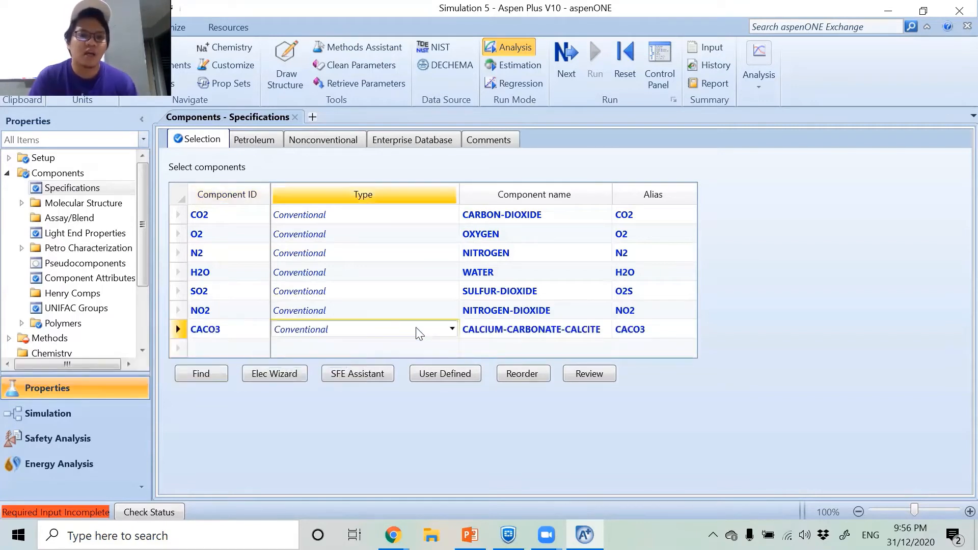
{"action": "left_click", "coordinate": [452, 329]}
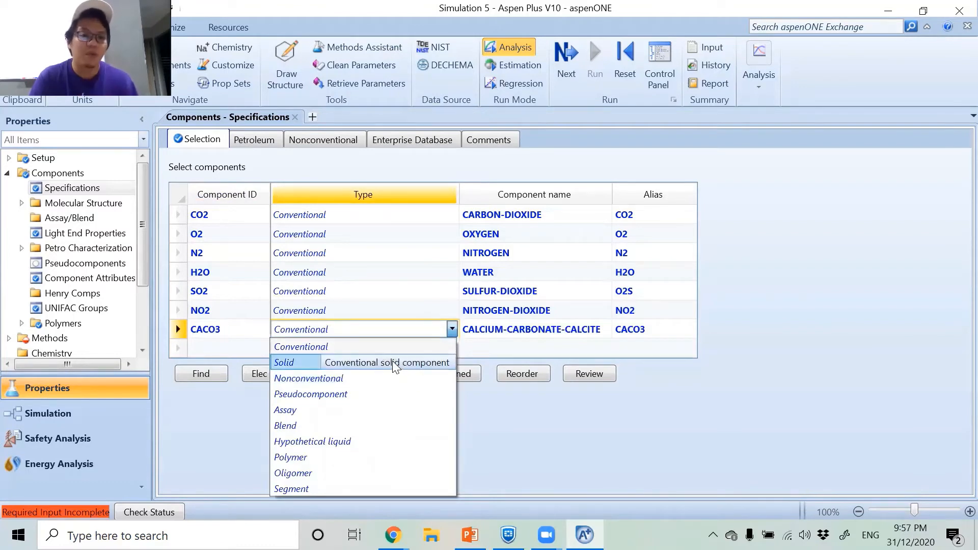
{"action": "left_click", "coordinate": [374, 361]}
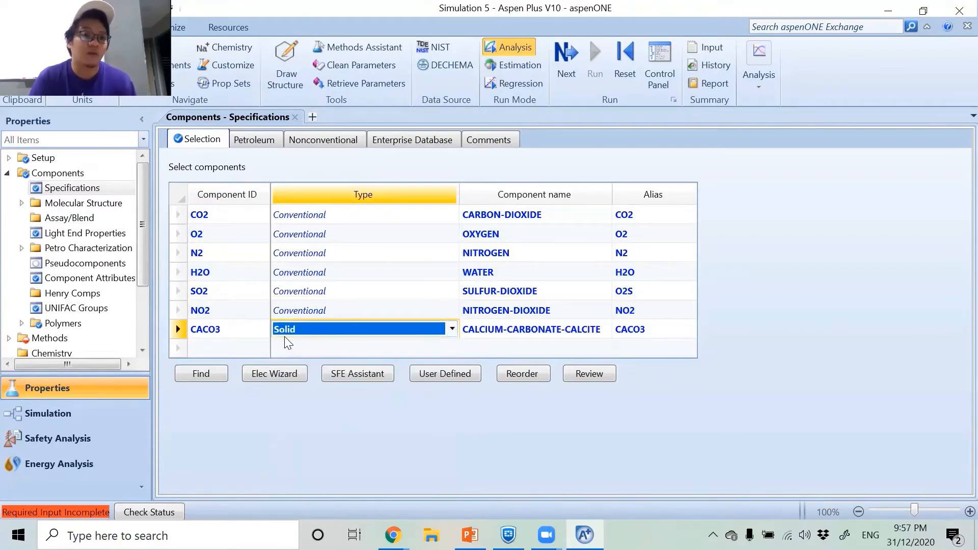
{"action": "left_click", "coordinate": [452, 329]}
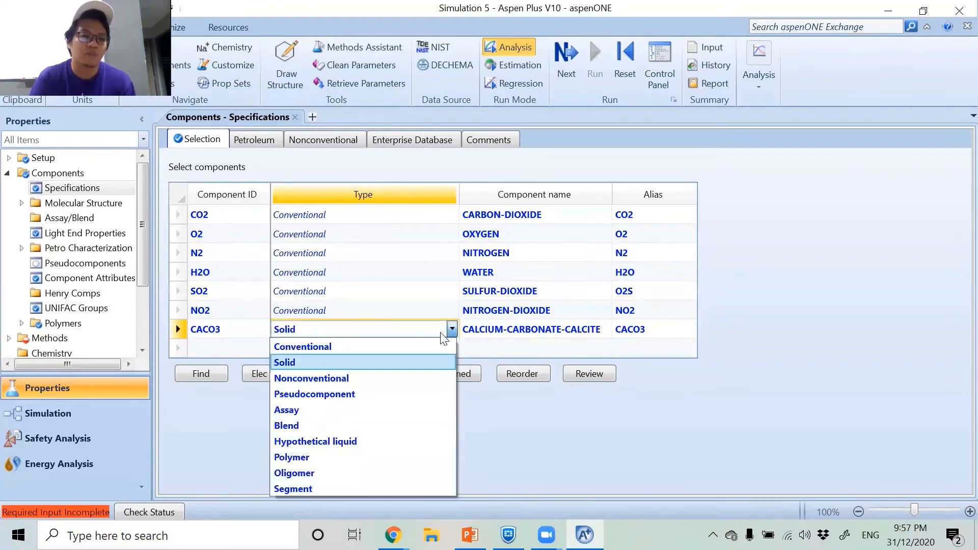
{"action": "left_click", "coordinate": [320, 347]}
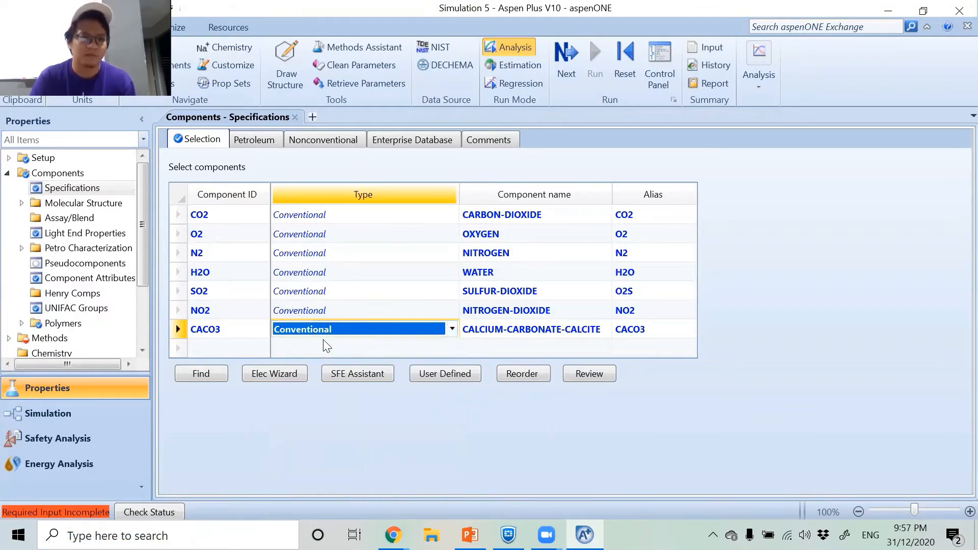
{"action": "left_click", "coordinate": [267, 460]}
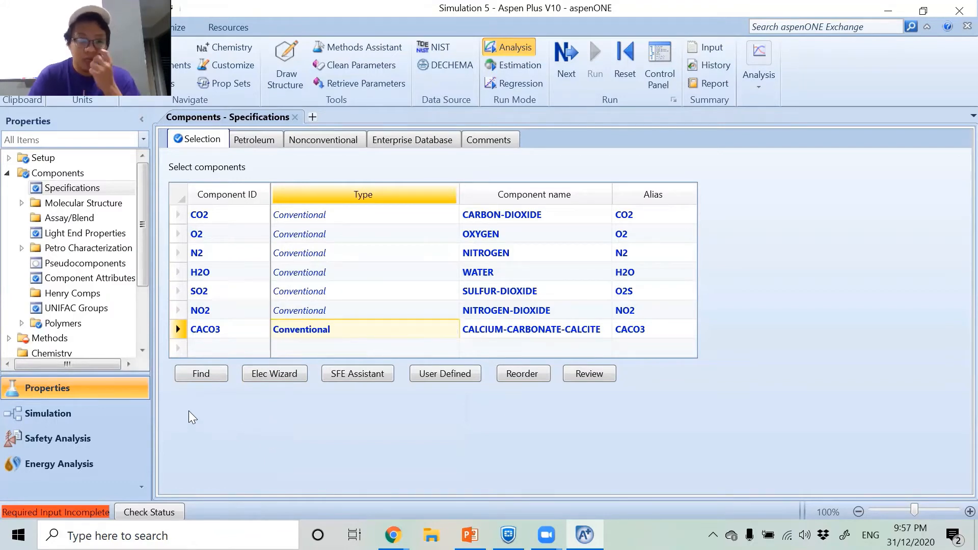
Start the Electrolyte Wizard and continue with the APV100 REACTIONS data source and the Unsymmetric reference state for ionic components.
{"action": "left_click", "coordinate": [271, 373]}
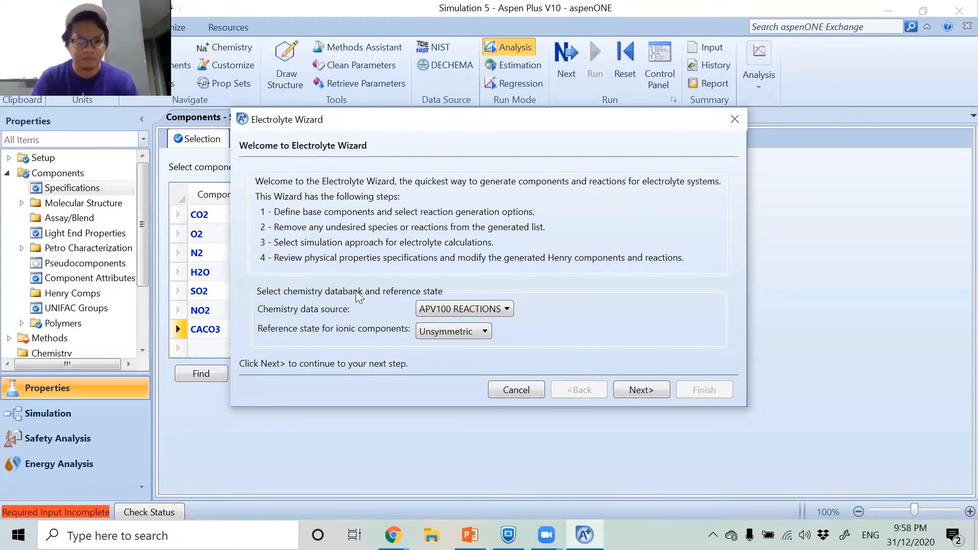
{"action": "left_click", "coordinate": [444, 332]}
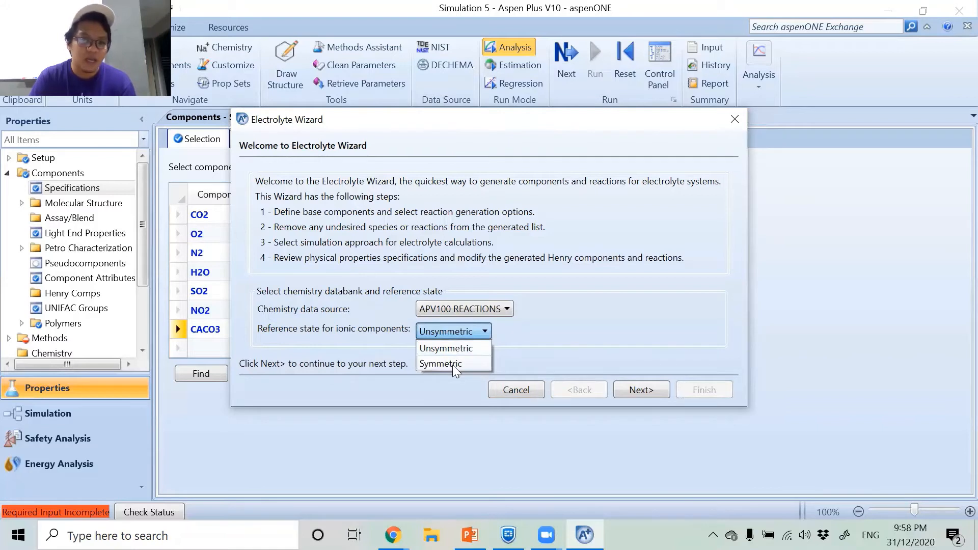
{"action": "left_click", "coordinate": [550, 335]}
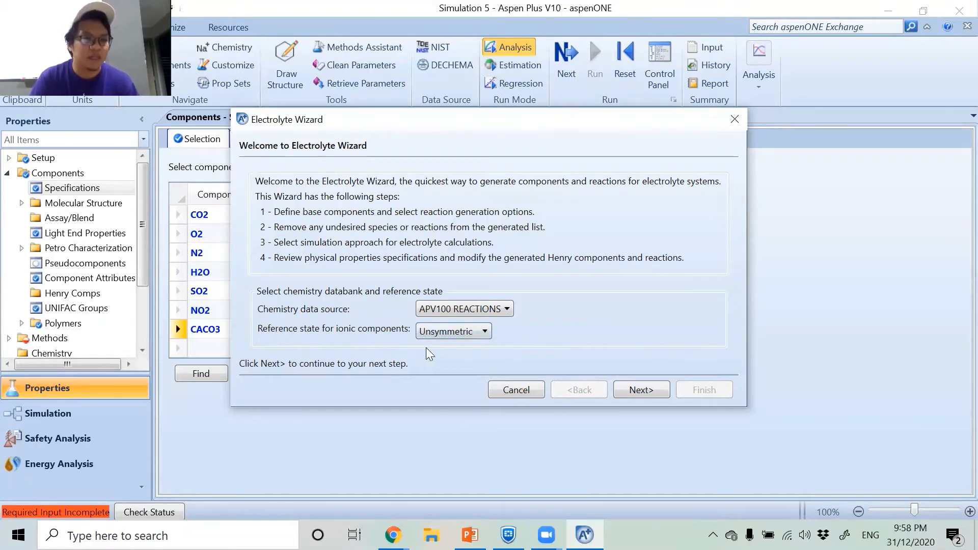
{"action": "left_click", "coordinate": [452, 334]}
{"action": "left_click", "coordinate": [535, 340]}
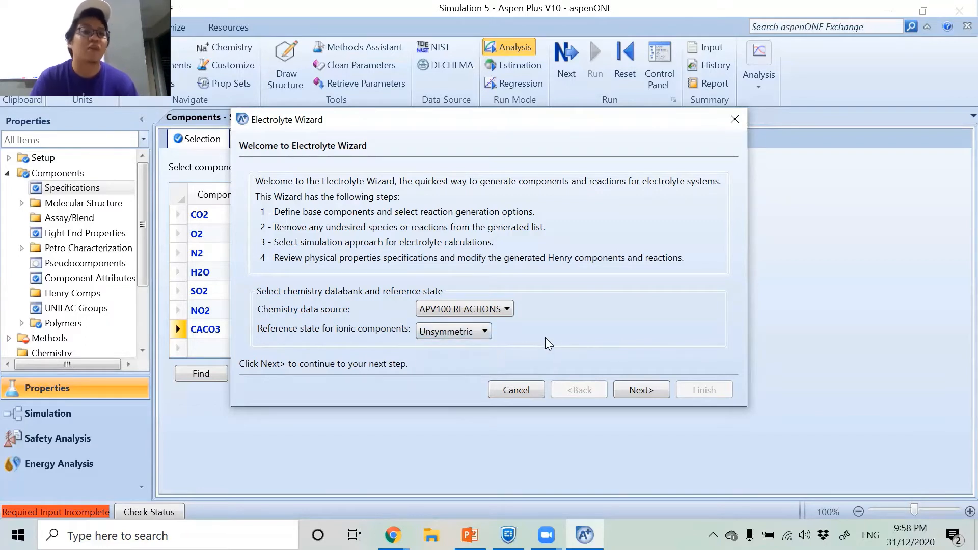
{"action": "left_click", "coordinate": [467, 332]}
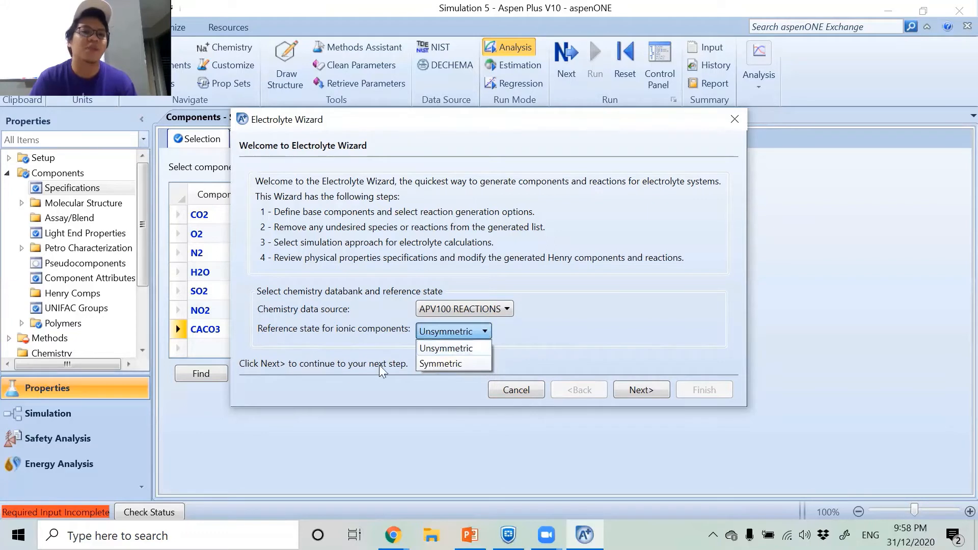
{"action": "left_click", "coordinate": [333, 350]}
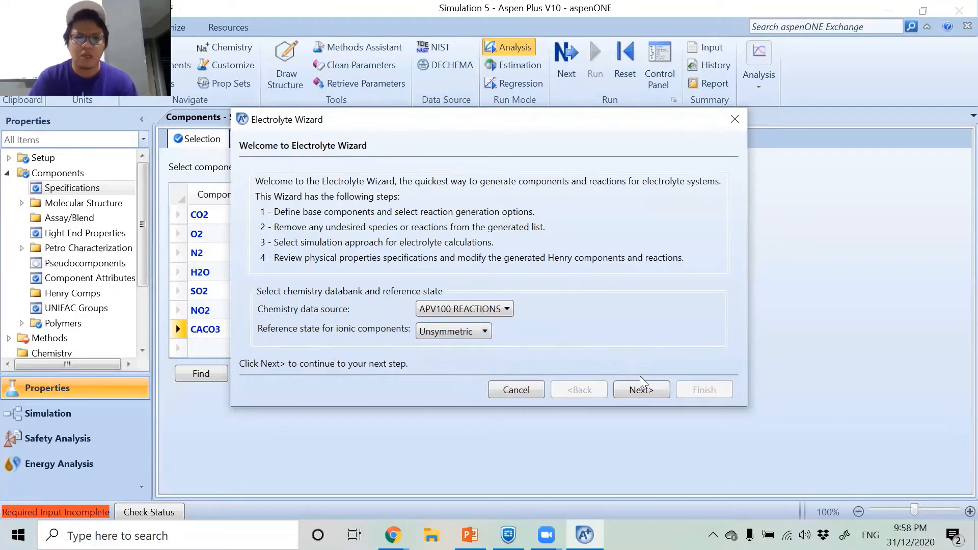
{"action": "left_click", "coordinate": [636, 389]}
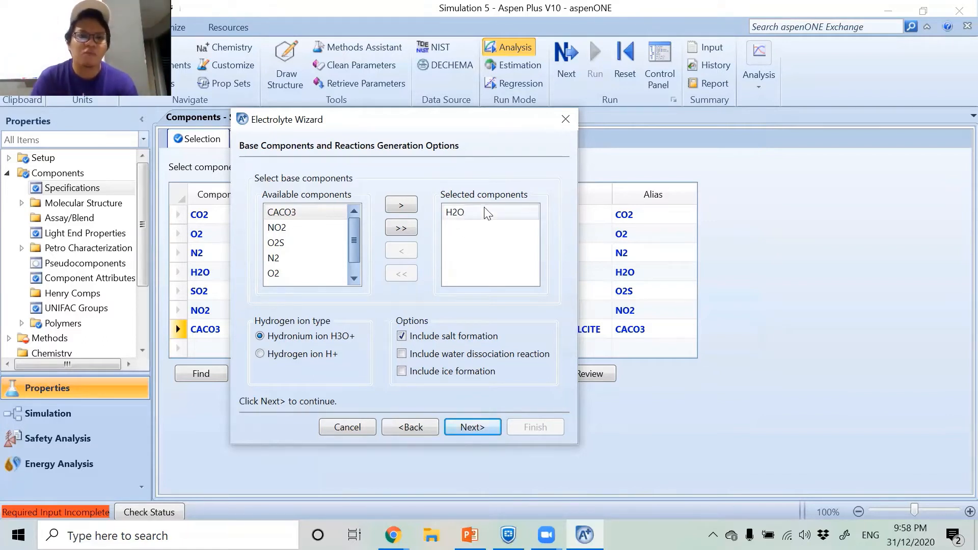
Add CACO3, O2S, CO2 and O2 to the selected base components alongside H2O.
{"action": "double_click", "coordinate": [295, 214]}
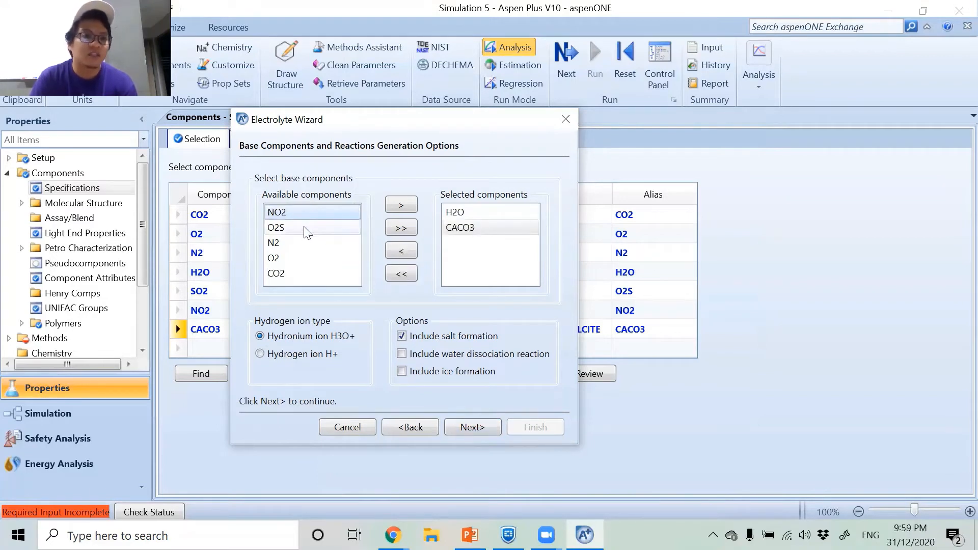
{"action": "double_click", "coordinate": [305, 229]}
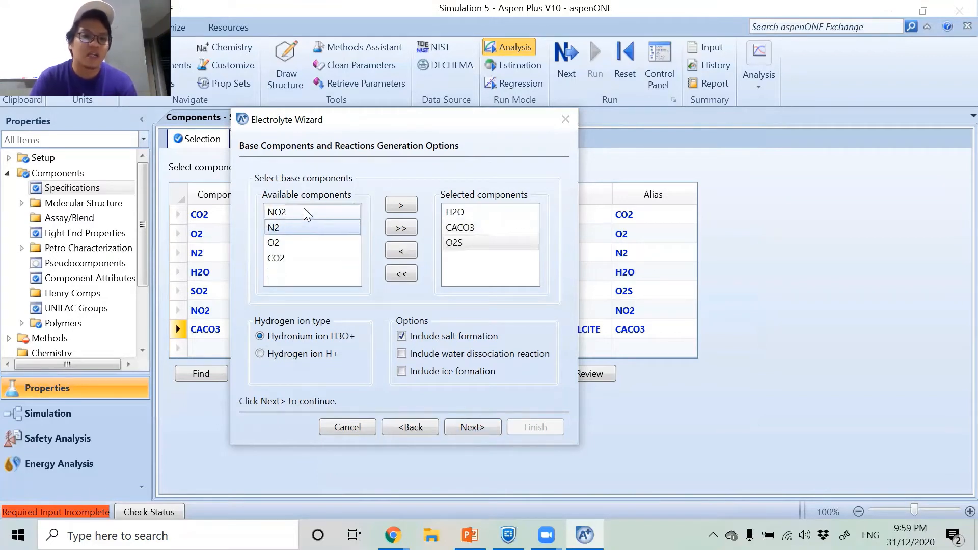
{"action": "double_click", "coordinate": [297, 261]}
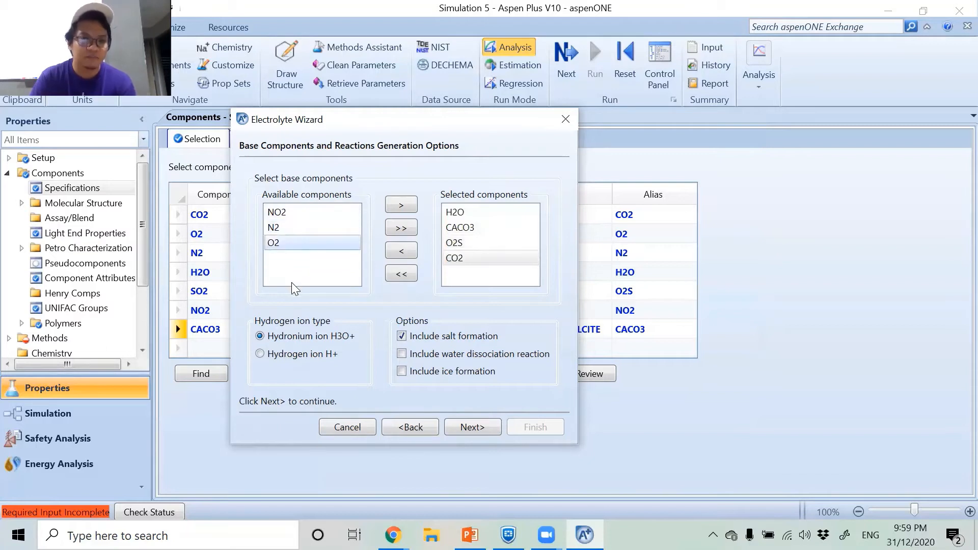
{"action": "double_click", "coordinate": [305, 244]}
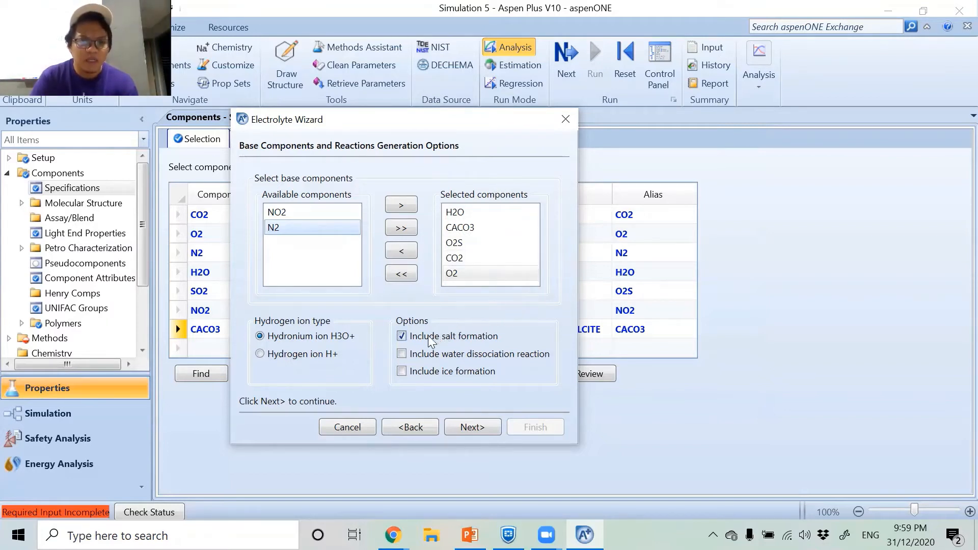
Include the water dissociation reaction, exclude salt formation, and generate the species and reactions.
{"action": "left_click", "coordinate": [402, 354]}
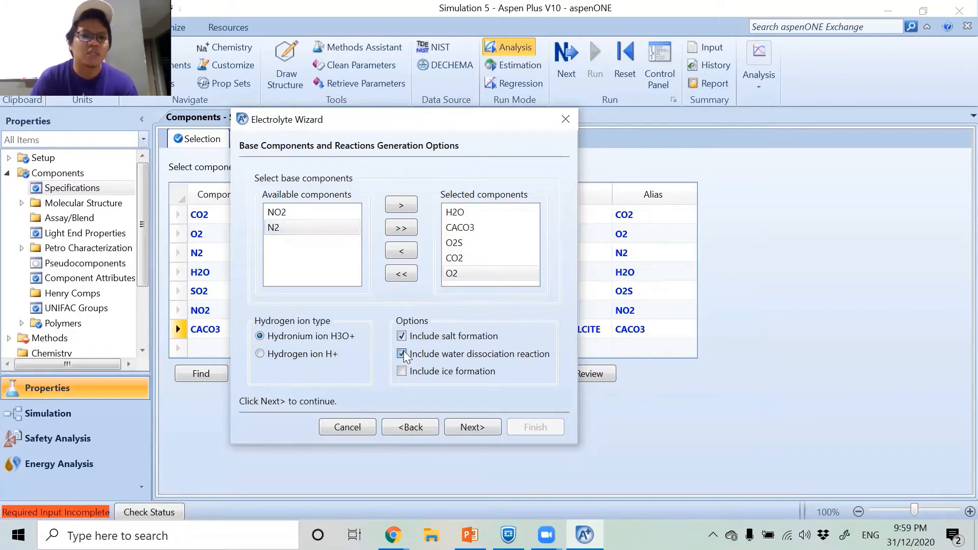
{"action": "left_click", "coordinate": [402, 337]}
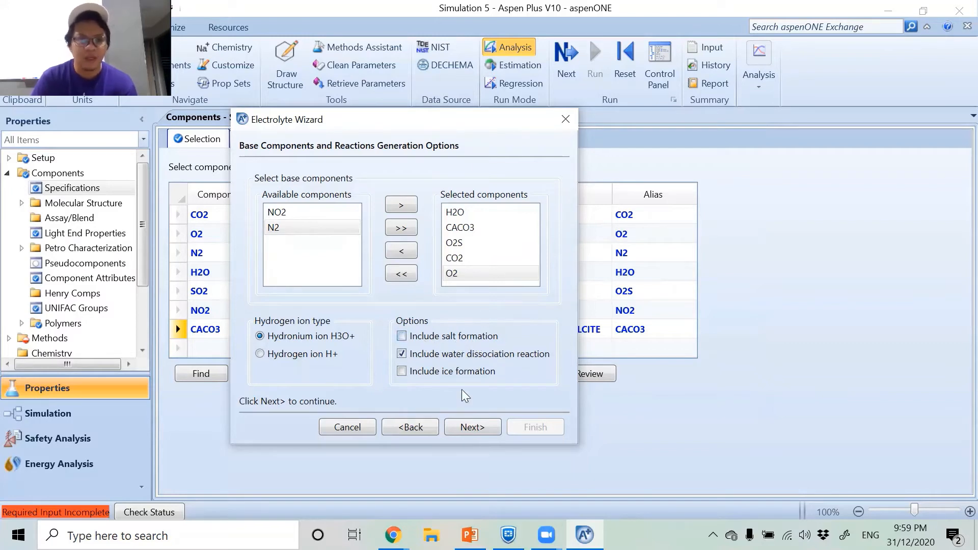
{"action": "left_click", "coordinate": [463, 428]}
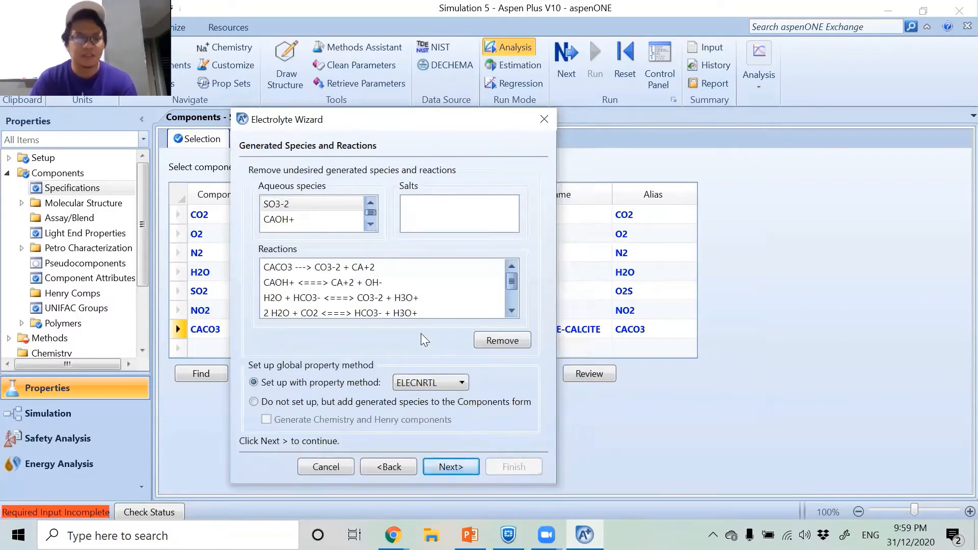
Check the generated reactions and accept them with the ELECNRTL property method and the true component approach.
{"action": "scroll", "coordinate": [402, 293], "scroll_direction": "down", "scroll_amount": 1}
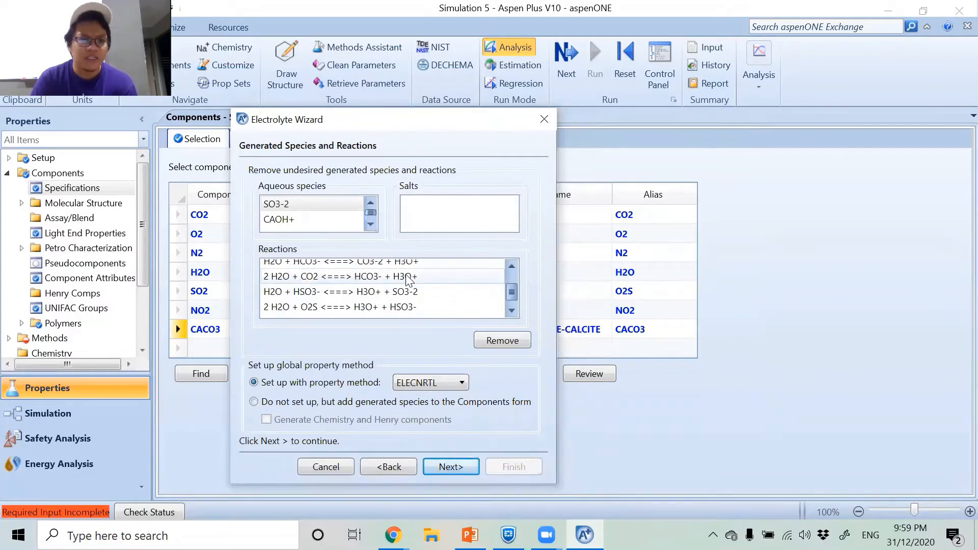
{"action": "scroll", "coordinate": [396, 298], "scroll_direction": "up", "scroll_amount": 1}
{"action": "scroll", "coordinate": [377, 281], "scroll_direction": "down", "scroll_amount": 1}
{"action": "scroll", "coordinate": [378, 280], "scroll_direction": "down", "scroll_amount": 1}
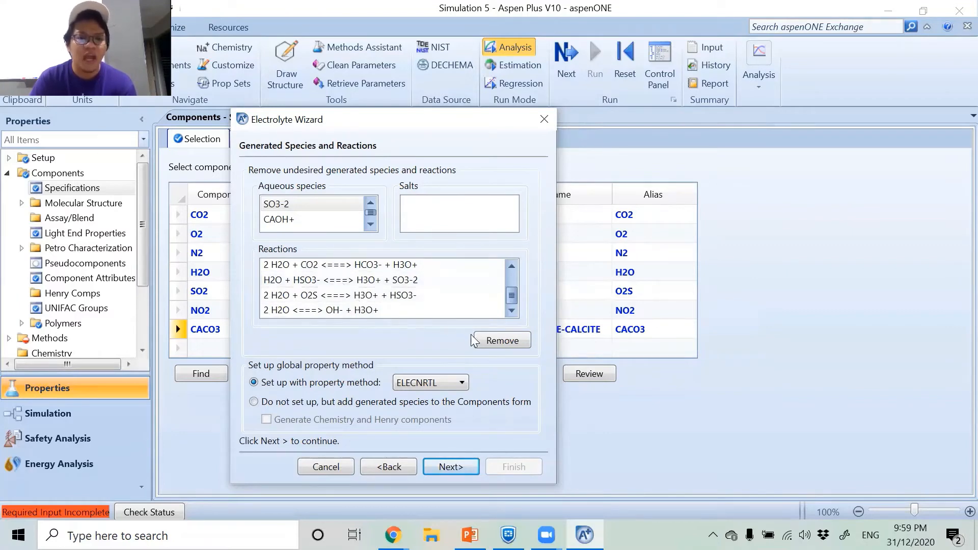
{"action": "left_click", "coordinate": [377, 295]}
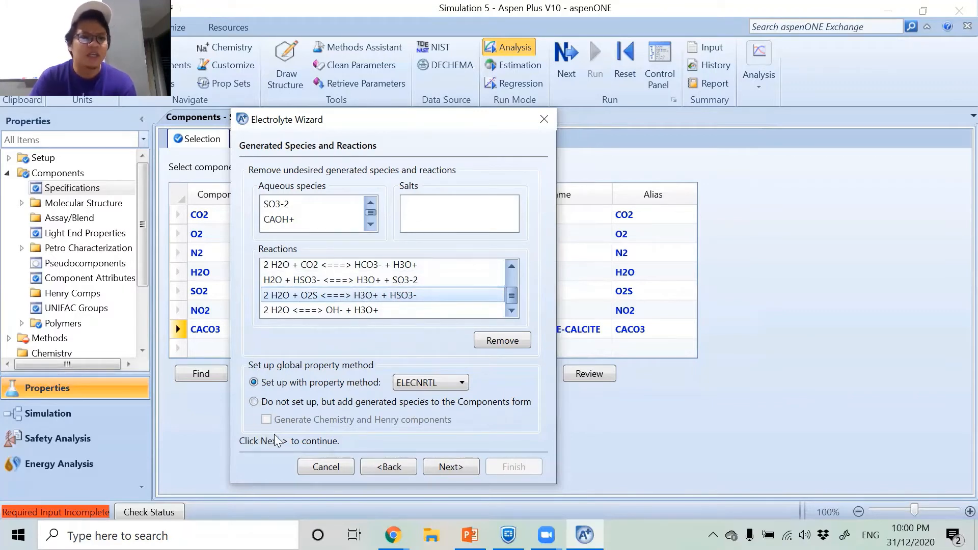
{"action": "left_click", "coordinate": [437, 466]}
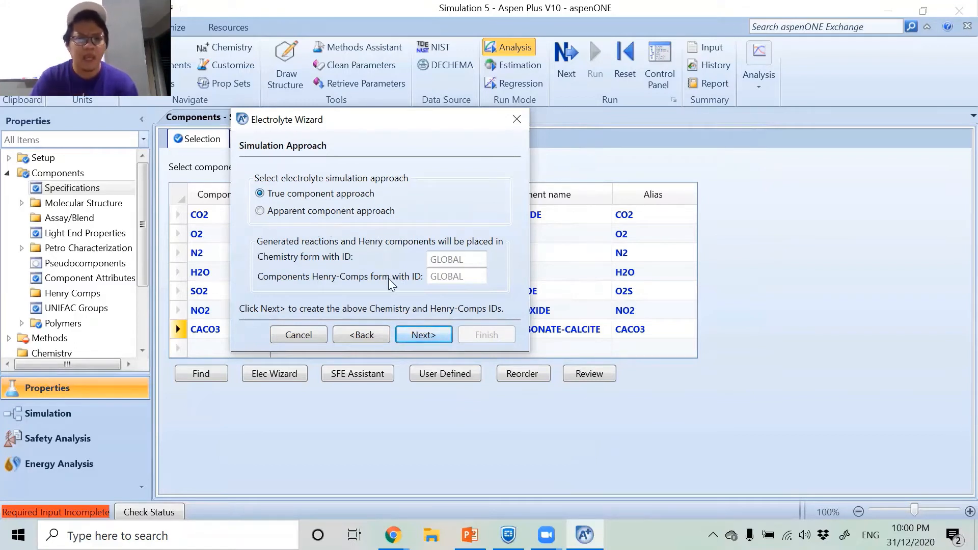
{"action": "left_click", "coordinate": [418, 337]}
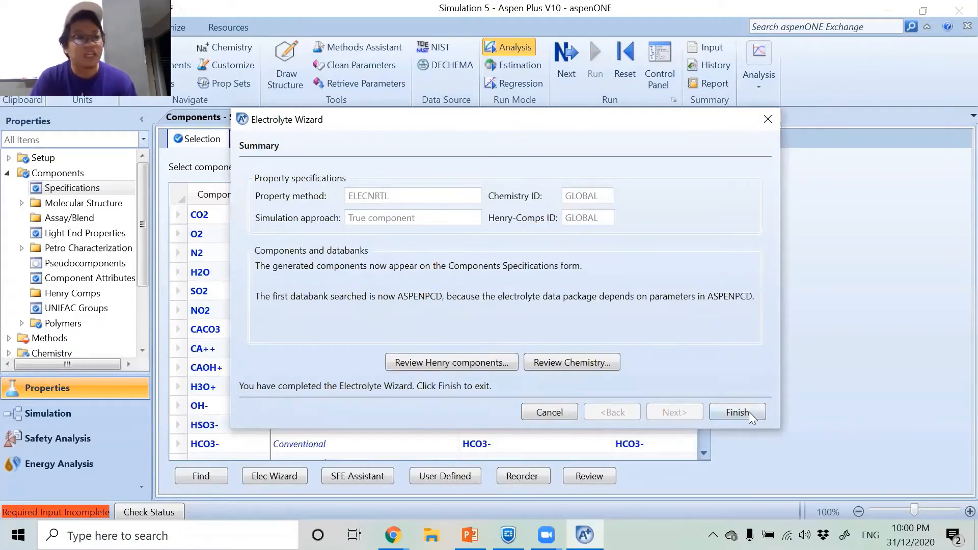
Review the GLOBAL chemistry's stoichiometry and the equilibrium constants of the 2 H2O + CO2 reaction, and finish the Electrolyte Wizard.
{"action": "left_click", "coordinate": [585, 363]}
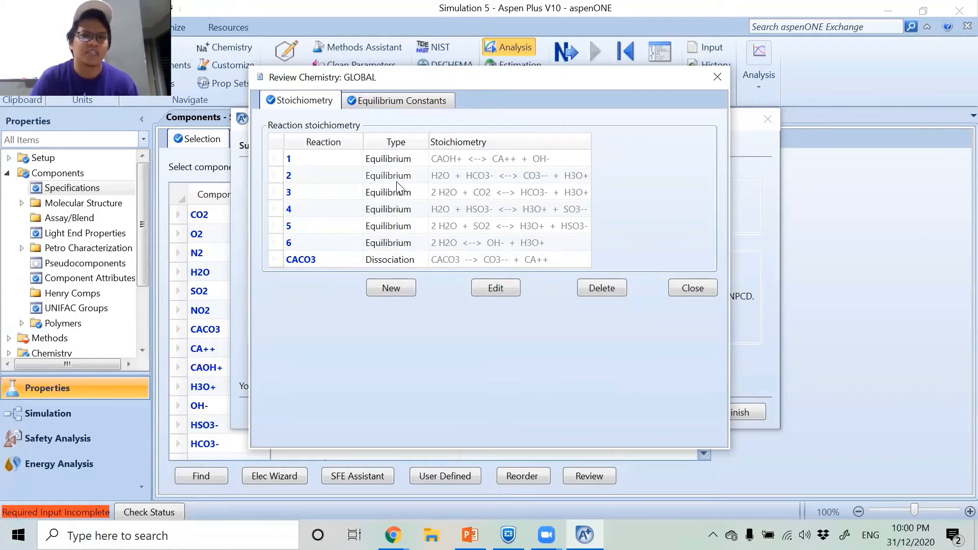
{"action": "left_click", "coordinate": [385, 104]}
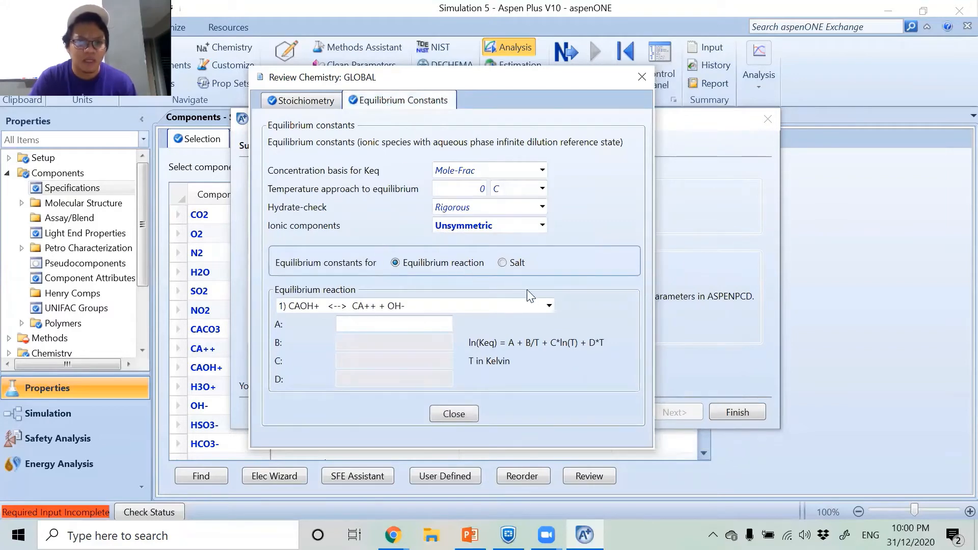
{"action": "left_click", "coordinate": [550, 307]}
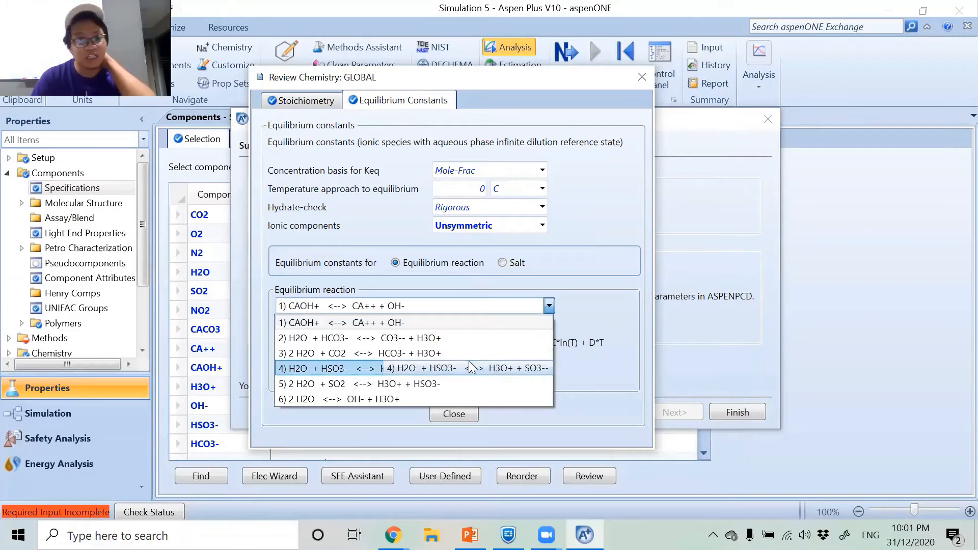
{"action": "left_click", "coordinate": [416, 355]}
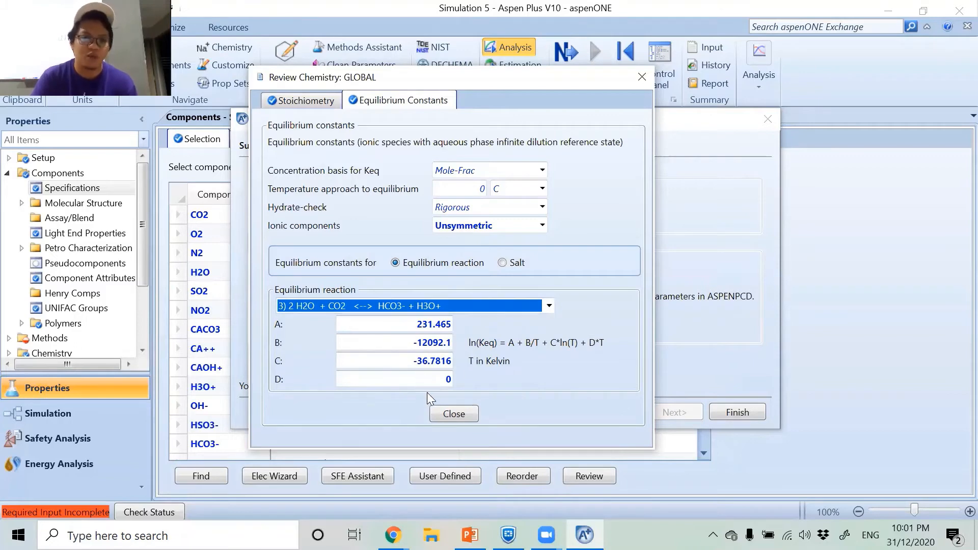
{"action": "left_click", "coordinate": [449, 414]}
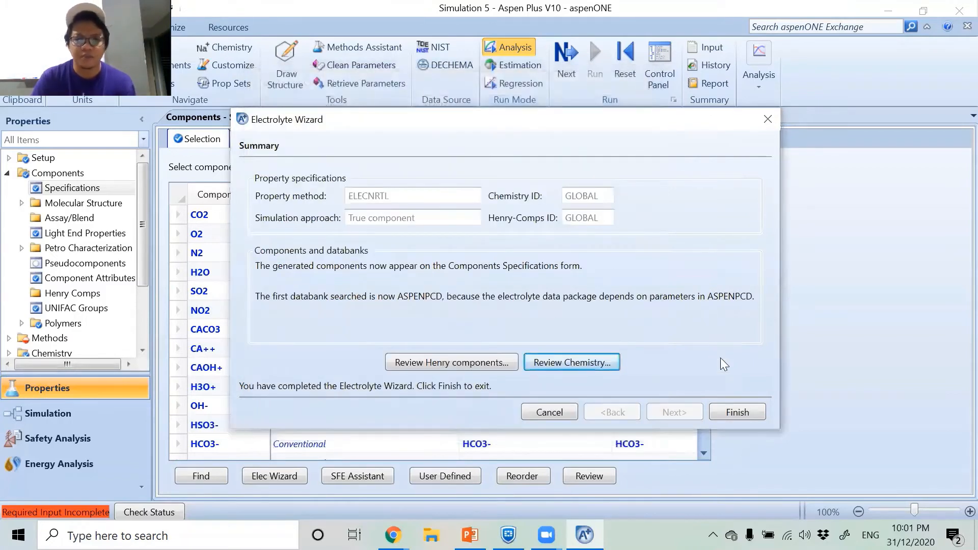
{"action": "left_click", "coordinate": [730, 411]}
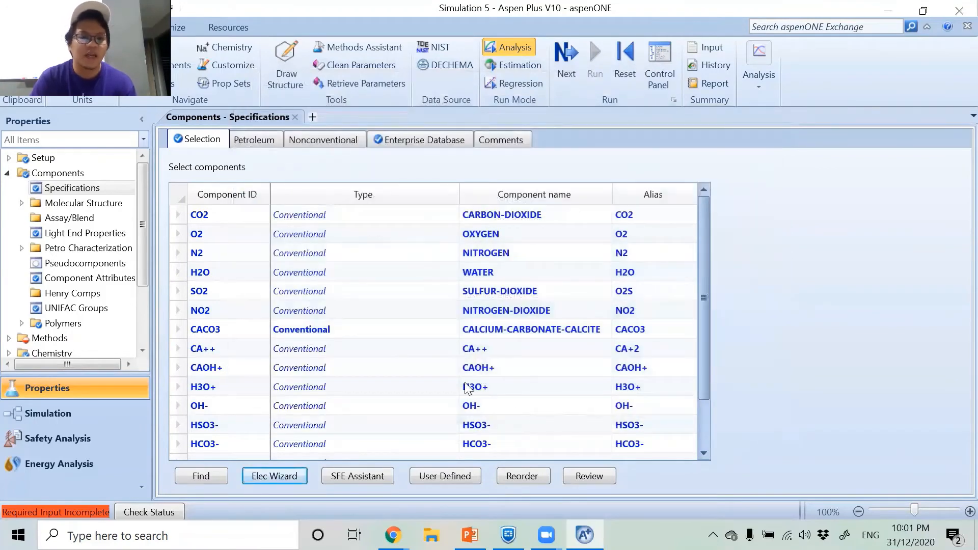
Look through the expanded component list and switch to the PowerPoint slide with the calcium carbonate reaction set.
{"action": "scroll", "coordinate": [343, 276], "scroll_direction": "down", "scroll_amount": 1}
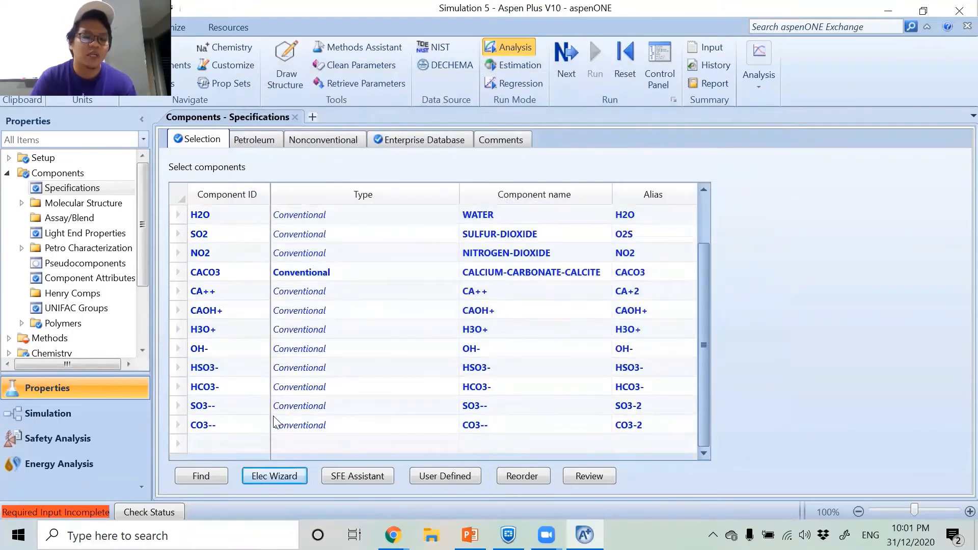
{"action": "scroll", "coordinate": [224, 403], "scroll_direction": "up", "scroll_amount": 1}
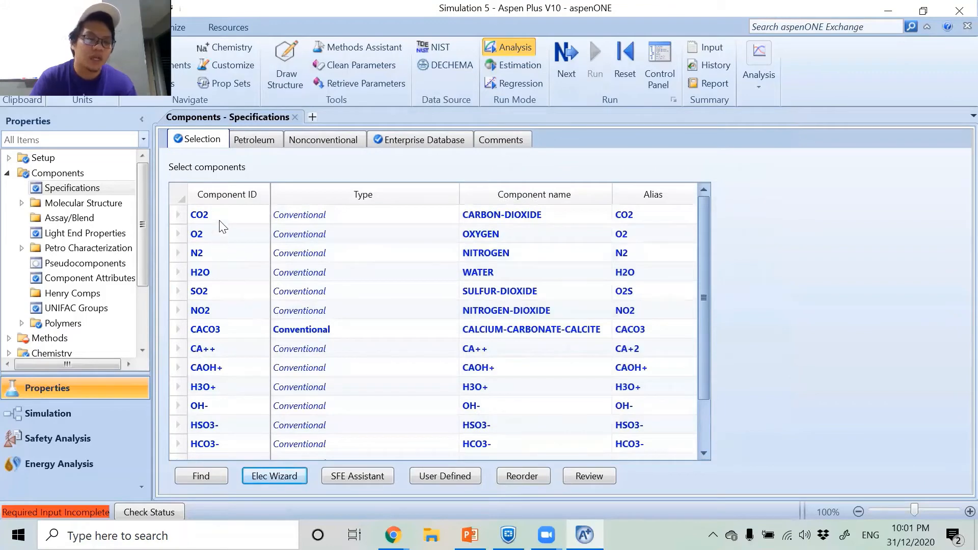
{"action": "scroll", "coordinate": [225, 295], "scroll_direction": "down", "scroll_amount": 1}
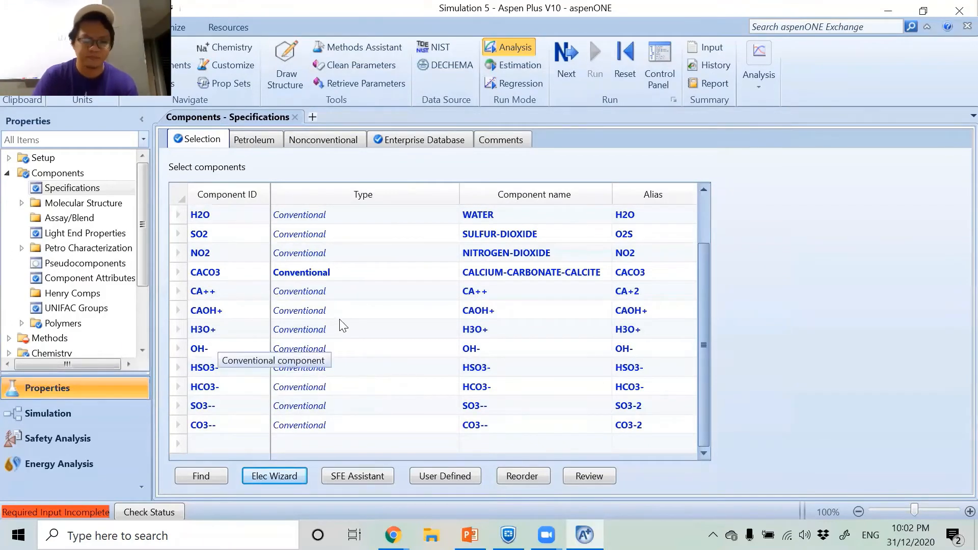
{"action": "key", "text": "alt+Tab"}
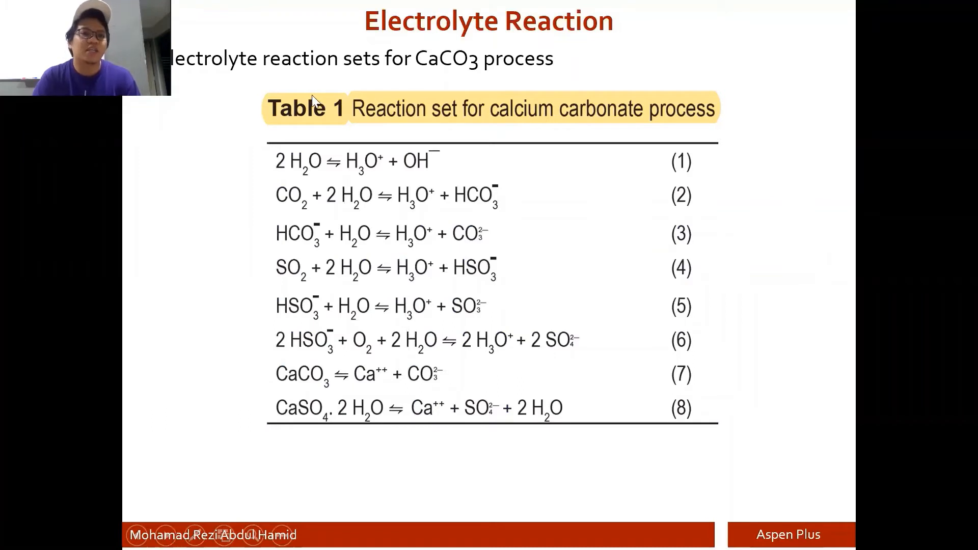
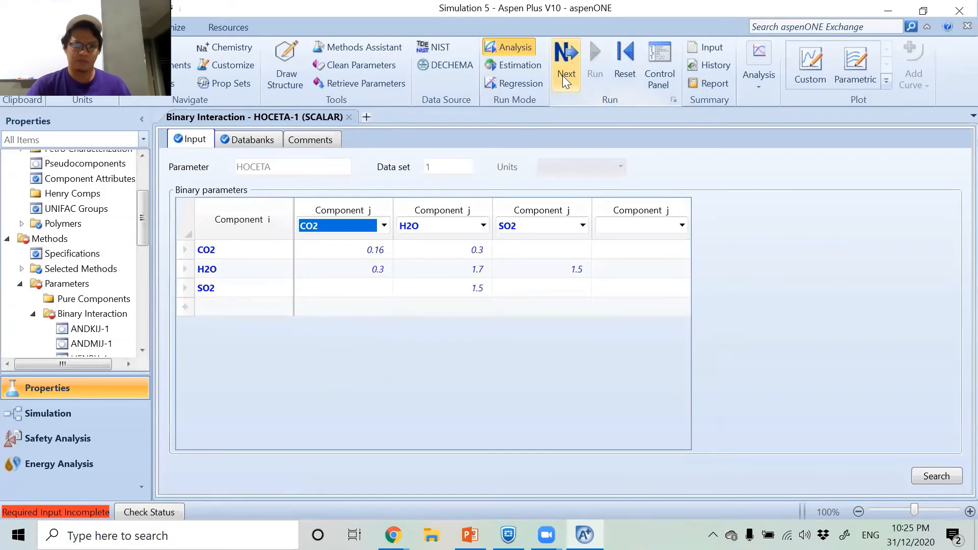
Accept the retrieved binary interaction and GMELCC, GMELCD, GMELCE and GMELCN electrolyte pair parameters, and run Property Analysis / Setup.
{"action": "left_click", "coordinate": [563, 75]}
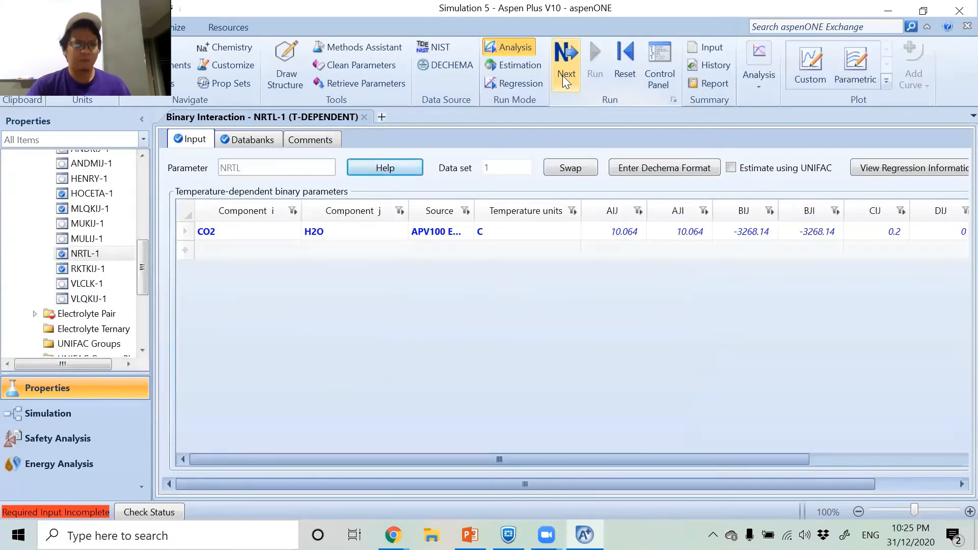
{"action": "left_click", "coordinate": [562, 75]}
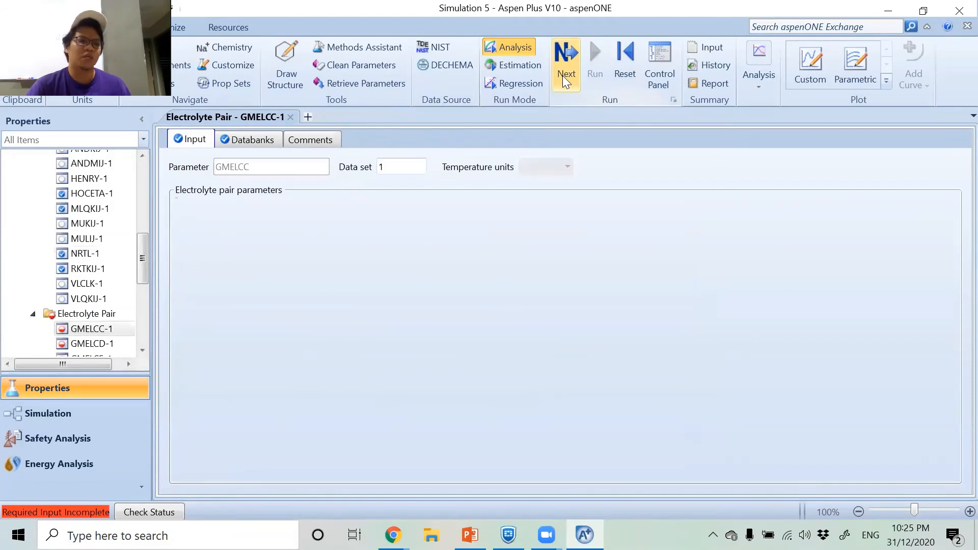
{"action": "left_click", "coordinate": [562, 76]}
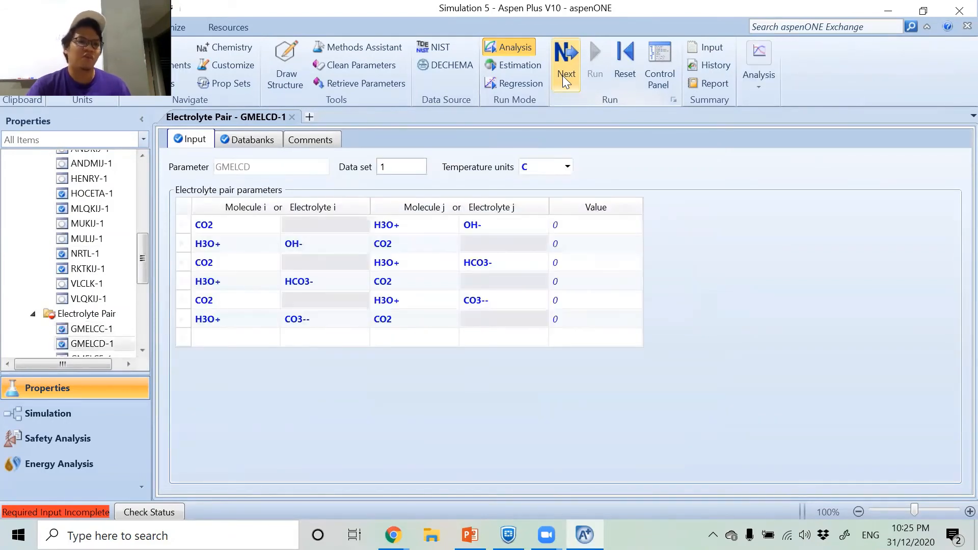
{"action": "left_click", "coordinate": [563, 75]}
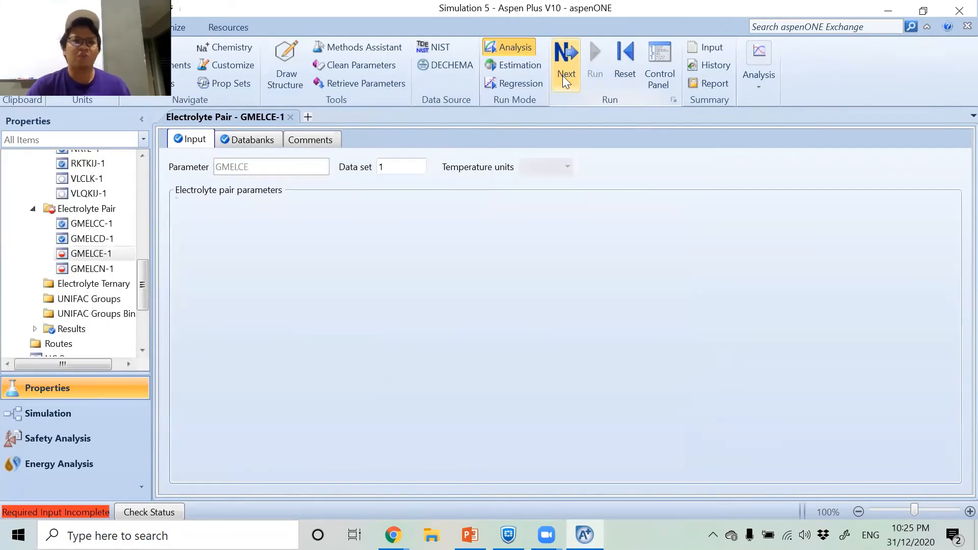
{"action": "left_click", "coordinate": [562, 75]}
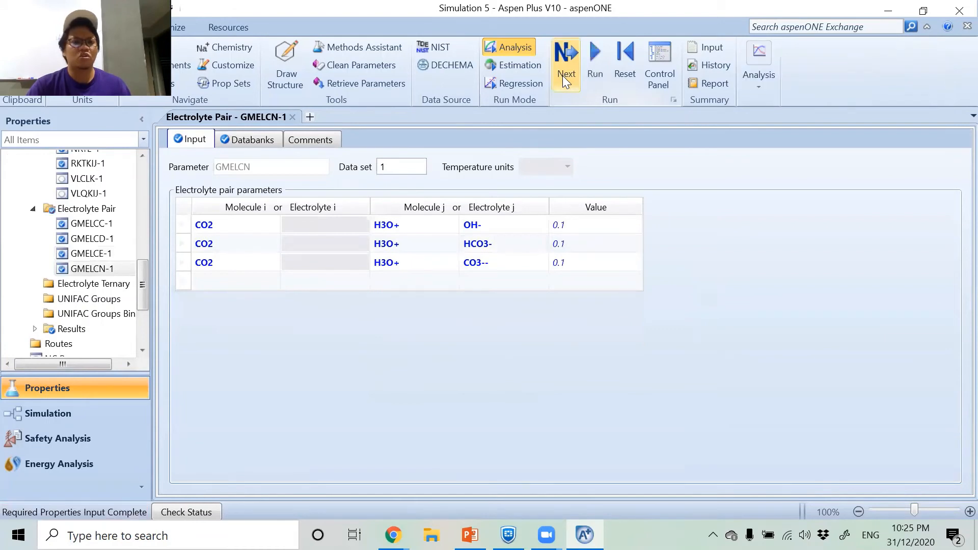
{"action": "left_click", "coordinate": [563, 75]}
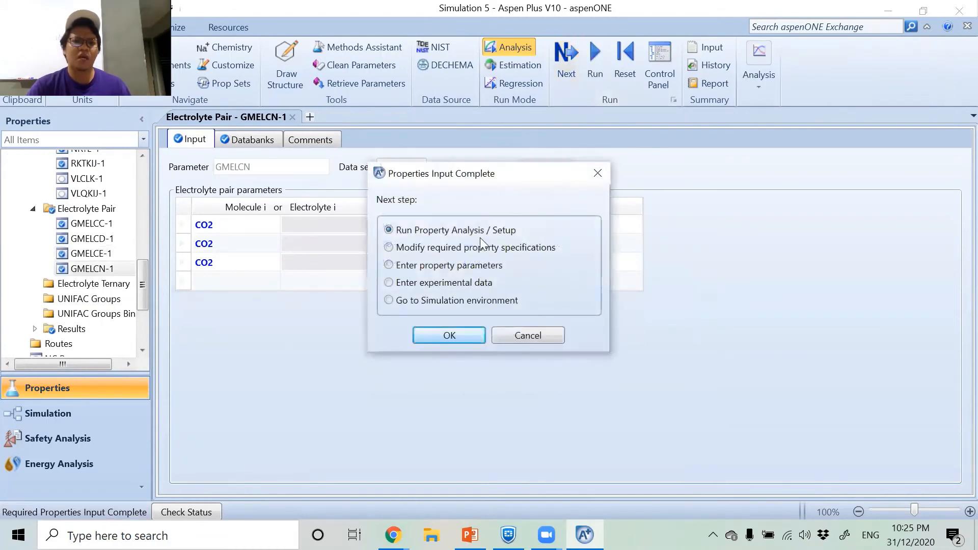
{"action": "left_click", "coordinate": [443, 340]}
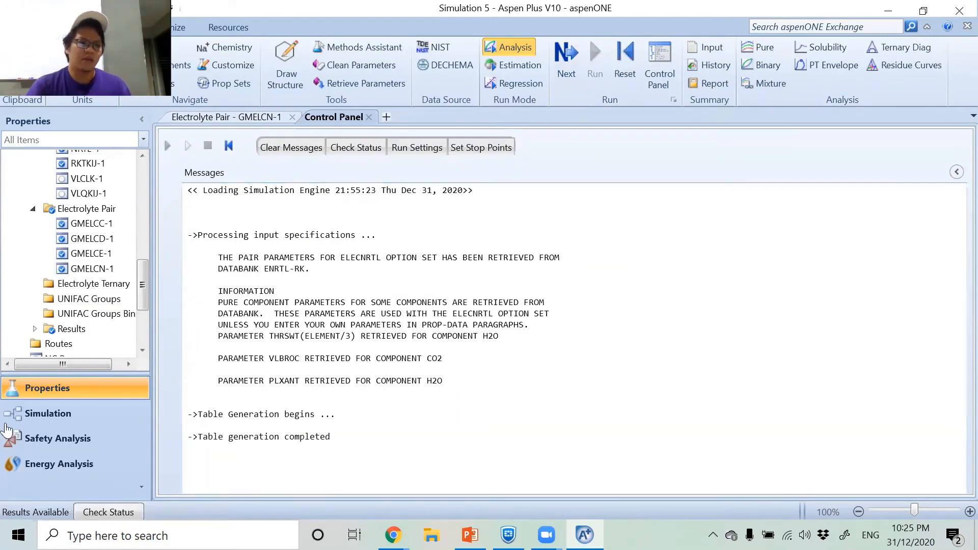
Switch to the Simulation environment and place a RadFrac column in the middle of the empty flowsheet.
{"action": "left_click", "coordinate": [29, 418]}
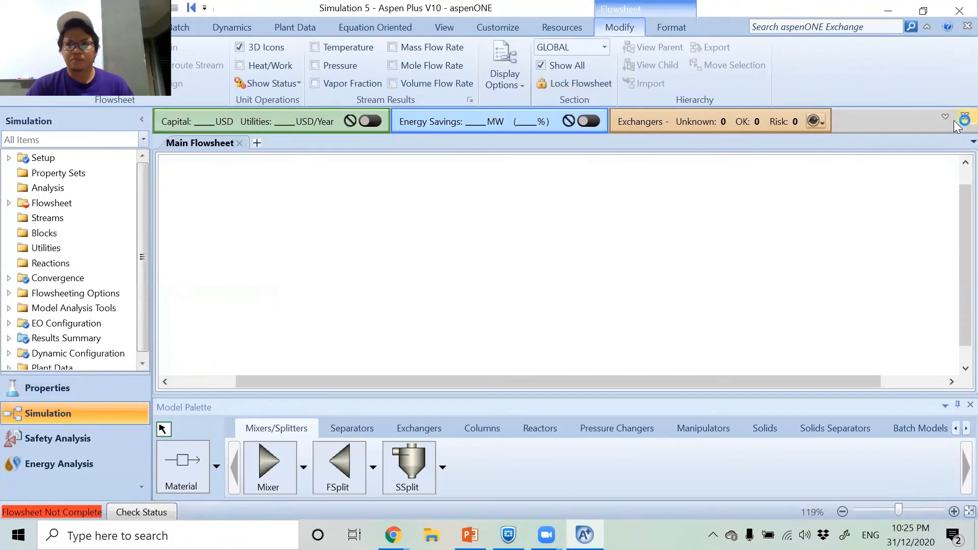
{"action": "left_click", "coordinate": [956, 125]}
{"action": "left_click", "coordinate": [928, 26]}
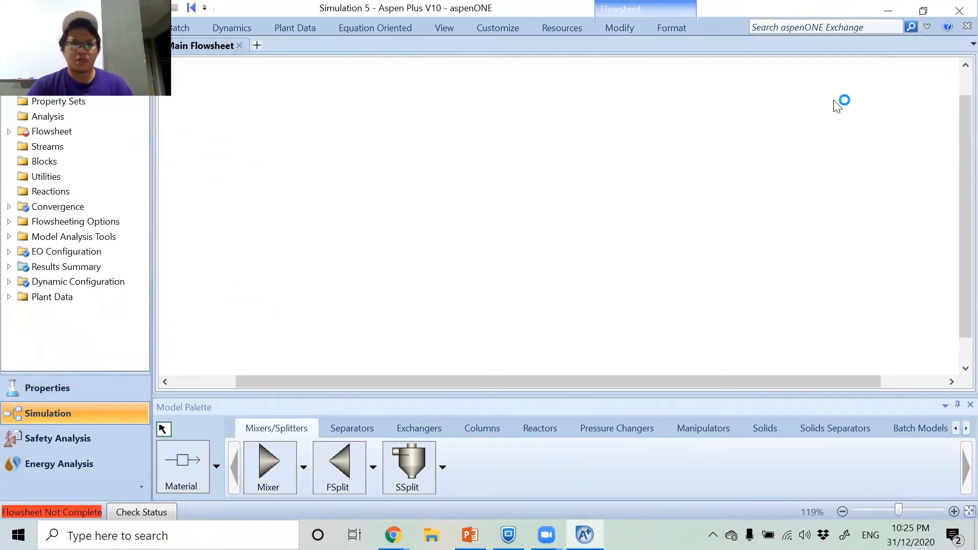
{"action": "left_click", "coordinate": [484, 429]}
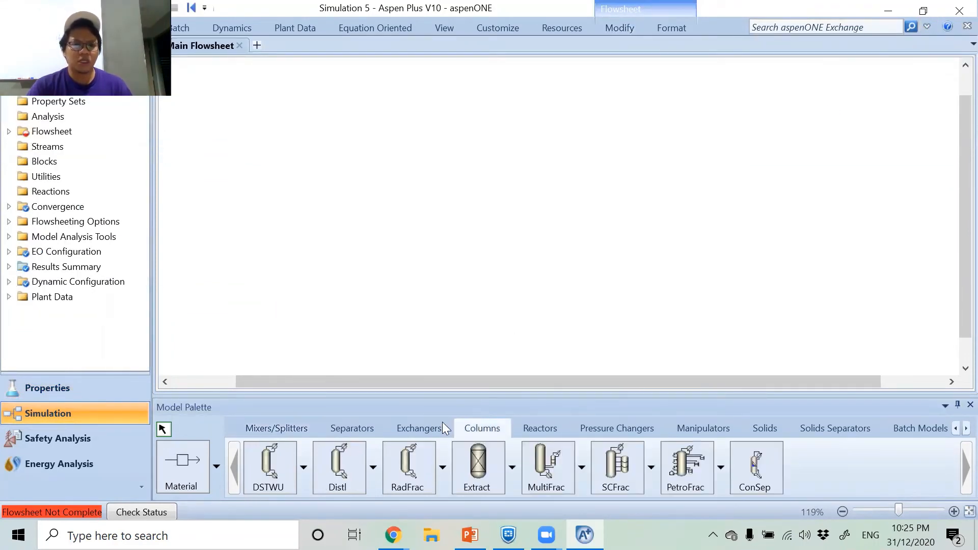
{"action": "left_click", "coordinate": [408, 464]}
{"action": "left_click", "coordinate": [479, 212]}
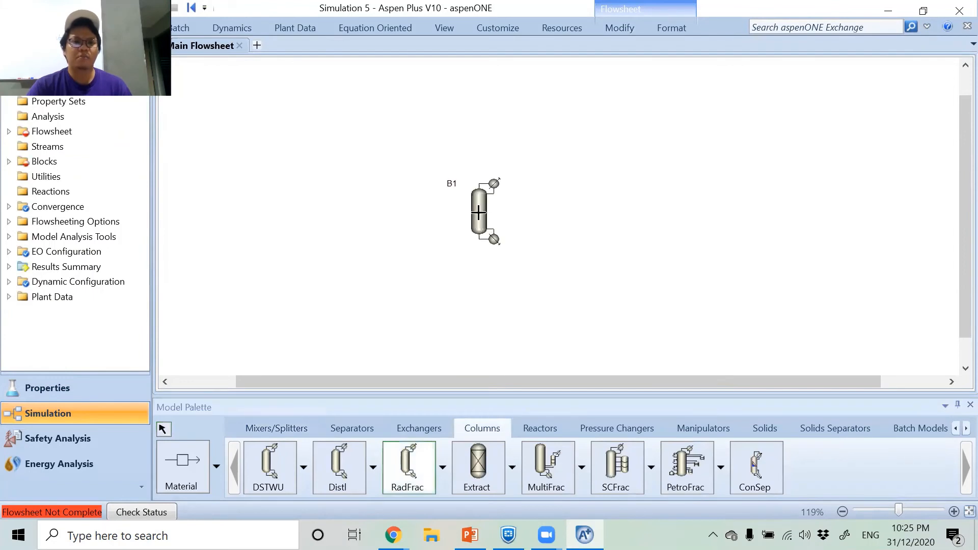
Connect two material feed streams to the RadFrac column, one coming from below and one from above.
{"action": "left_click", "coordinate": [169, 466]}
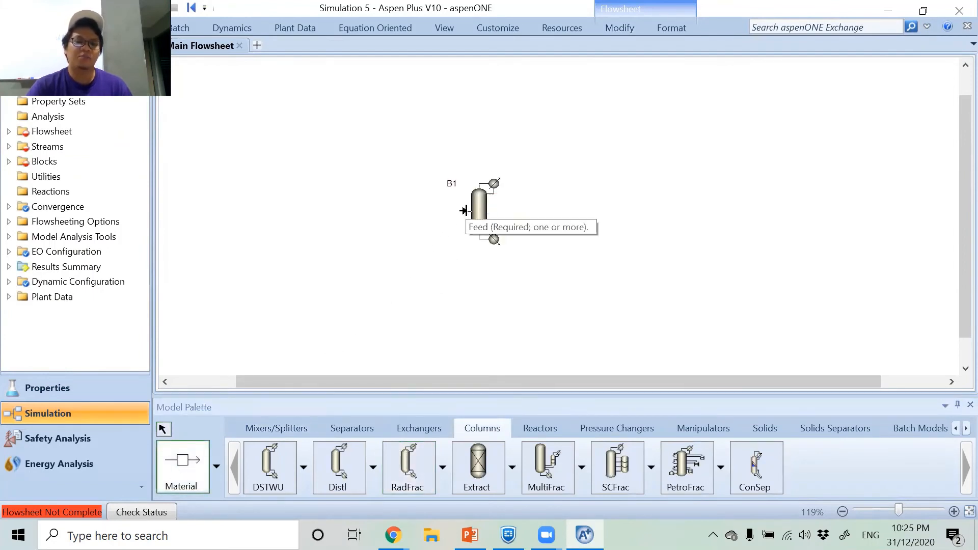
{"action": "left_click", "coordinate": [464, 210]}
{"action": "left_click", "coordinate": [330, 278]}
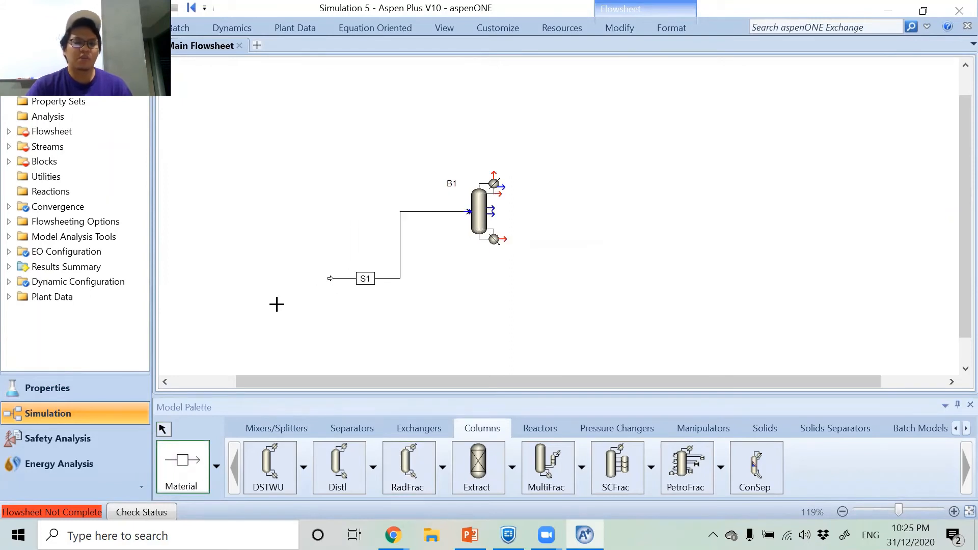
{"action": "right_click", "coordinate": [347, 235]}
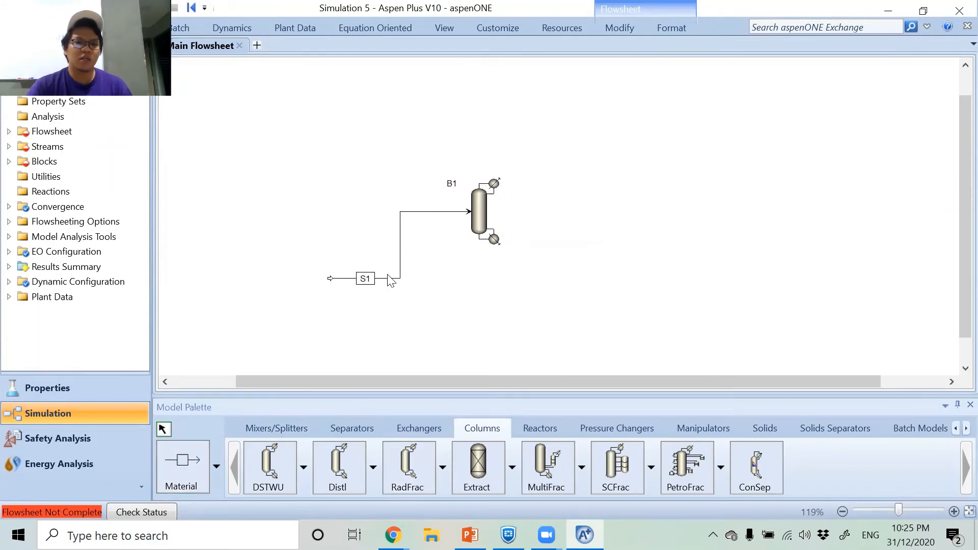
{"action": "left_click", "coordinate": [185, 462]}
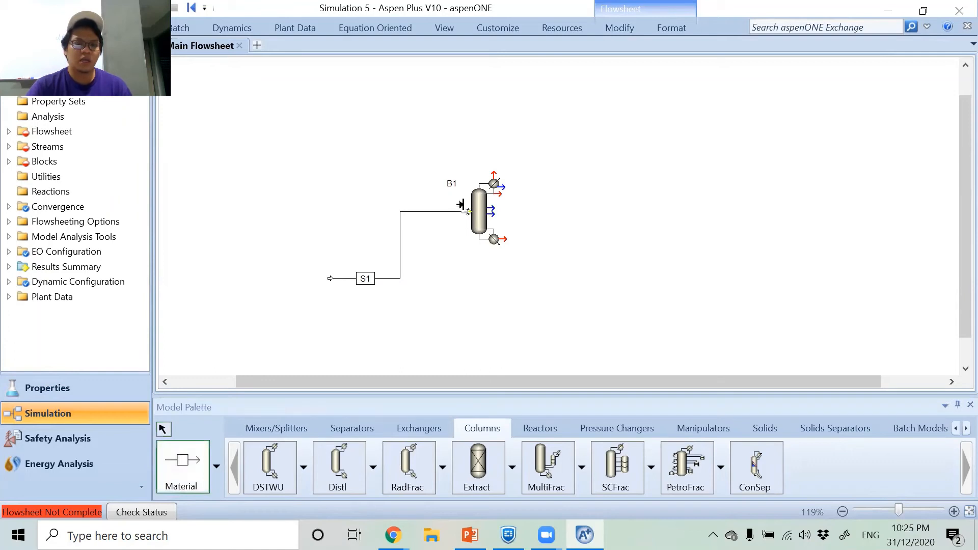
{"action": "left_click", "coordinate": [462, 205]}
{"action": "left_click", "coordinate": [343, 136]}
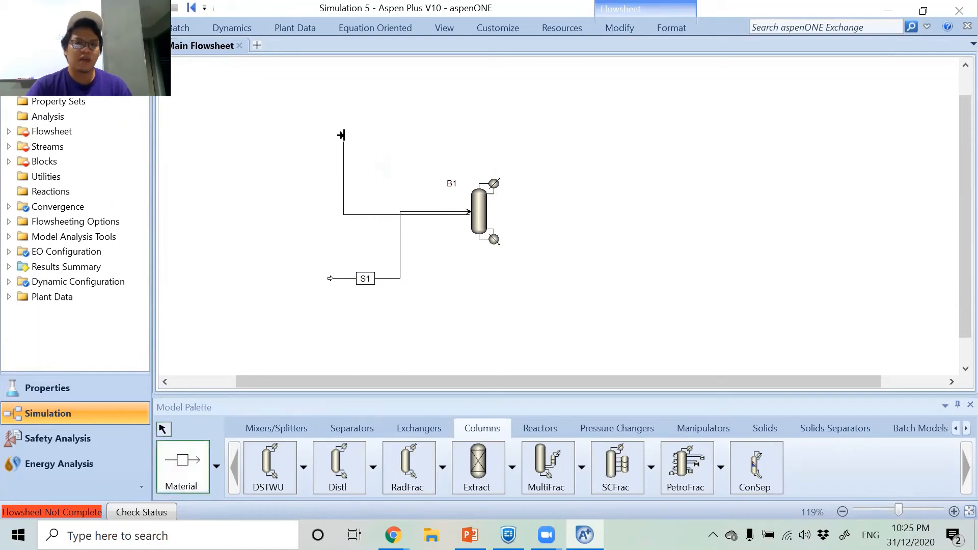
Connect product material streams to the column's condenser vapor outlet and its bottoms outlet.
{"action": "left_click", "coordinate": [494, 180]}
{"action": "left_click", "coordinate": [606, 119]}
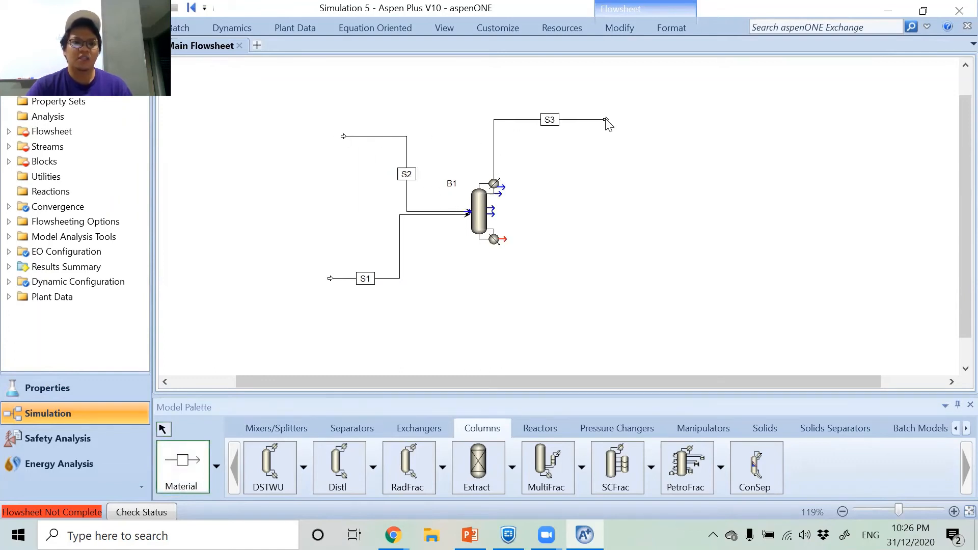
{"action": "left_click", "coordinate": [501, 239]}
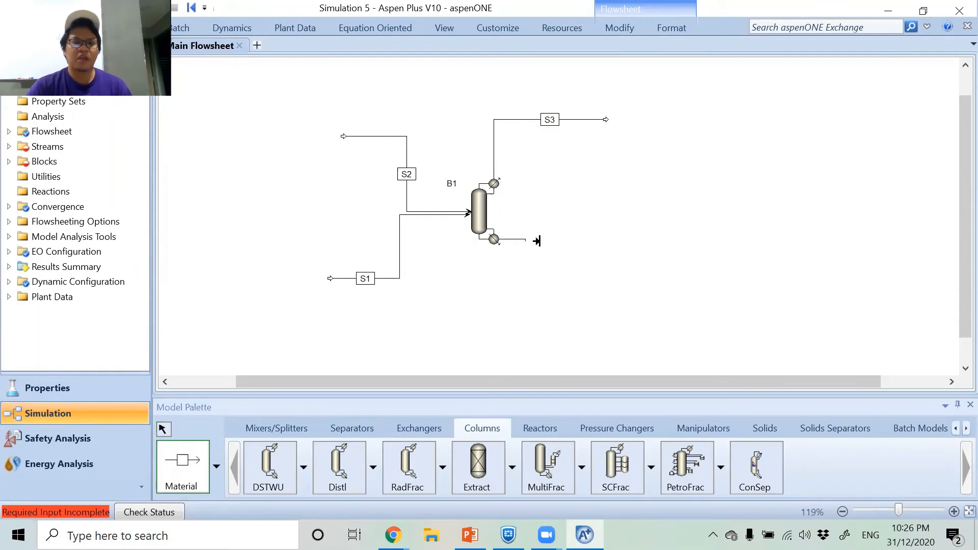
{"action": "left_click", "coordinate": [608, 242]}
{"action": "right_click", "coordinate": [542, 277]}
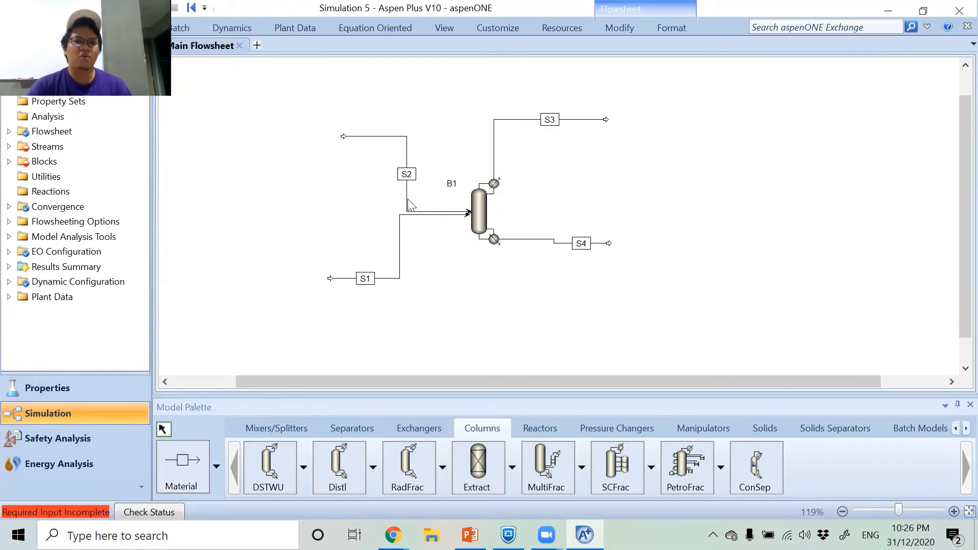
Rename the upper feed stream S2 as GASIN-1.
{"action": "right_click", "coordinate": [407, 158]}
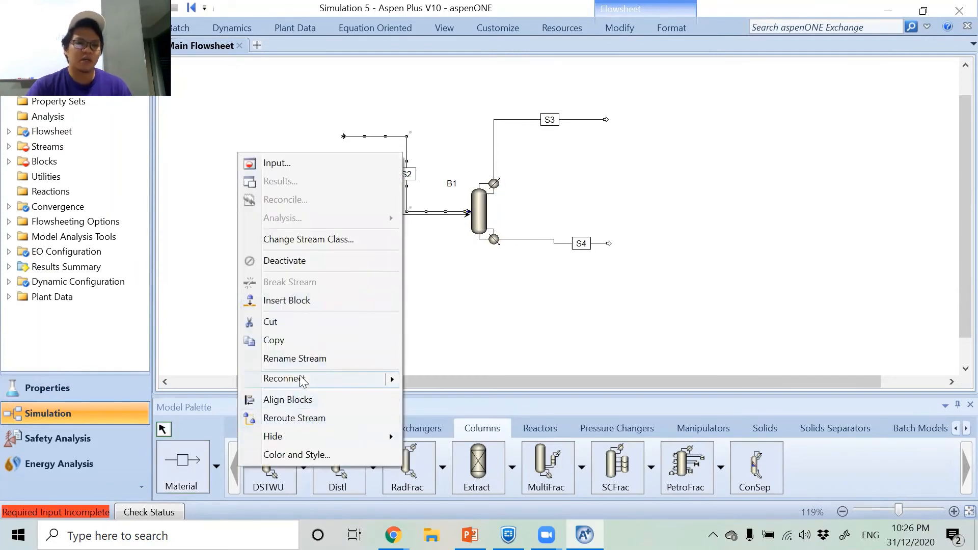
{"action": "left_click", "coordinate": [306, 358]}
{"action": "type", "text": "GAS"}
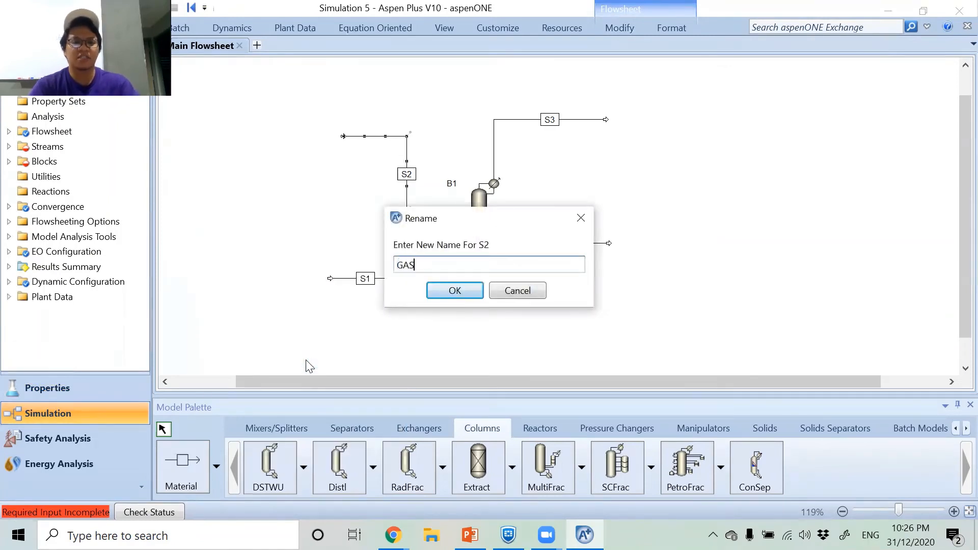
{"action": "type", "text": "IN-1"}
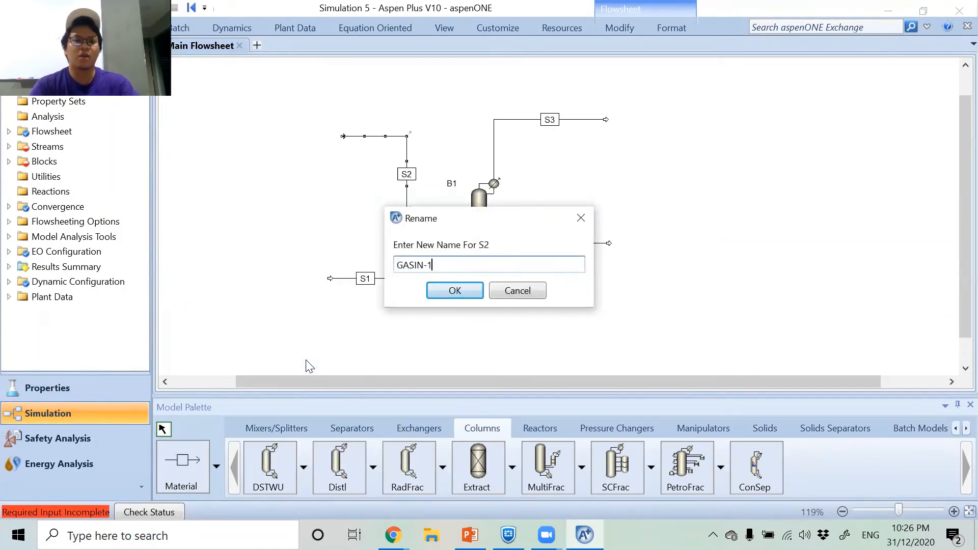
{"action": "key", "text": "Return"}
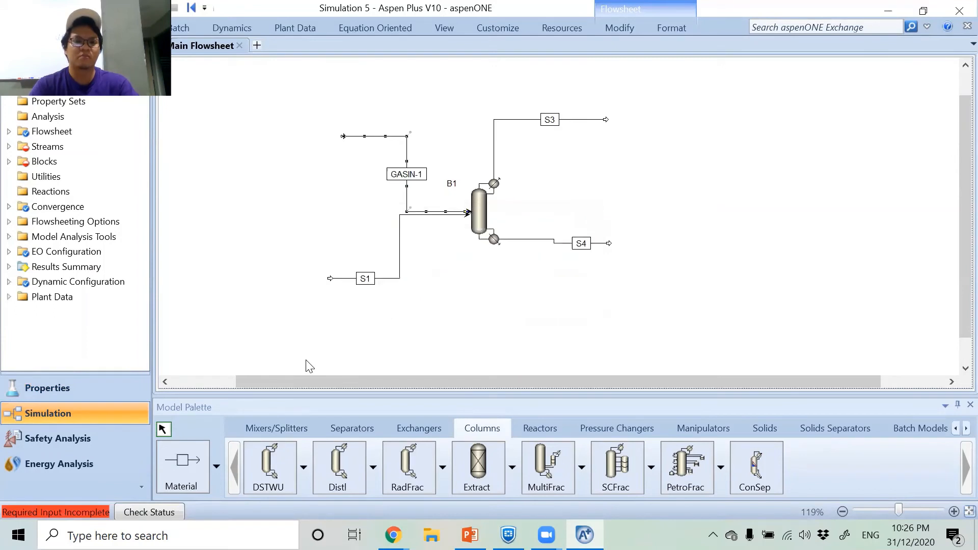
Rename the lower feed stream S1 as SLURRY-1.
{"action": "right_click", "coordinate": [391, 283]}
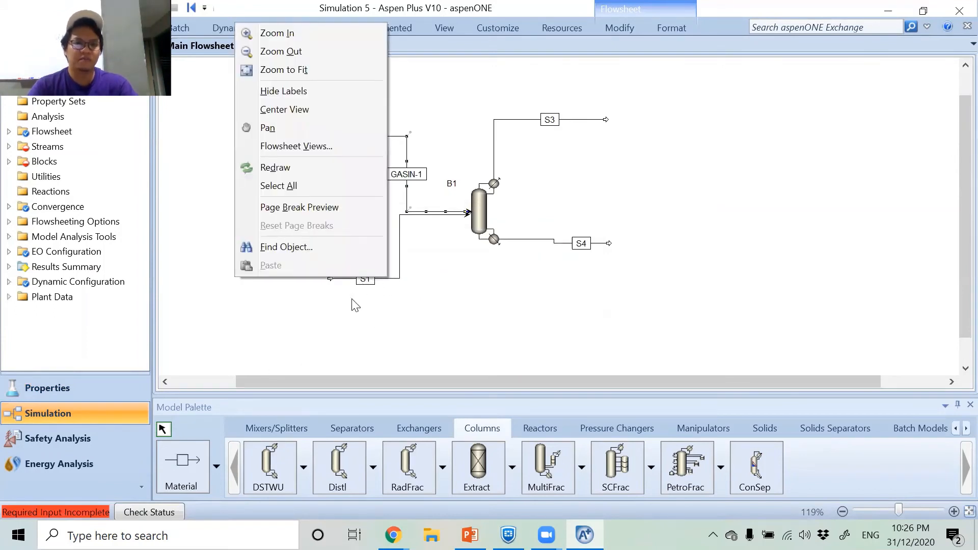
{"action": "left_click", "coordinate": [368, 303]}
{"action": "right_click", "coordinate": [368, 279]}
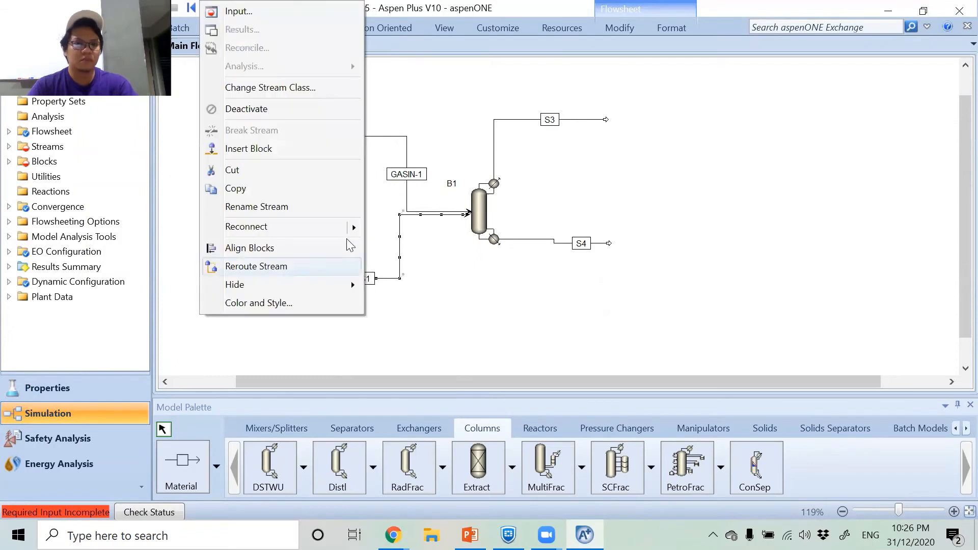
{"action": "left_click", "coordinate": [321, 210]}
{"action": "type", "text": "SLU"}
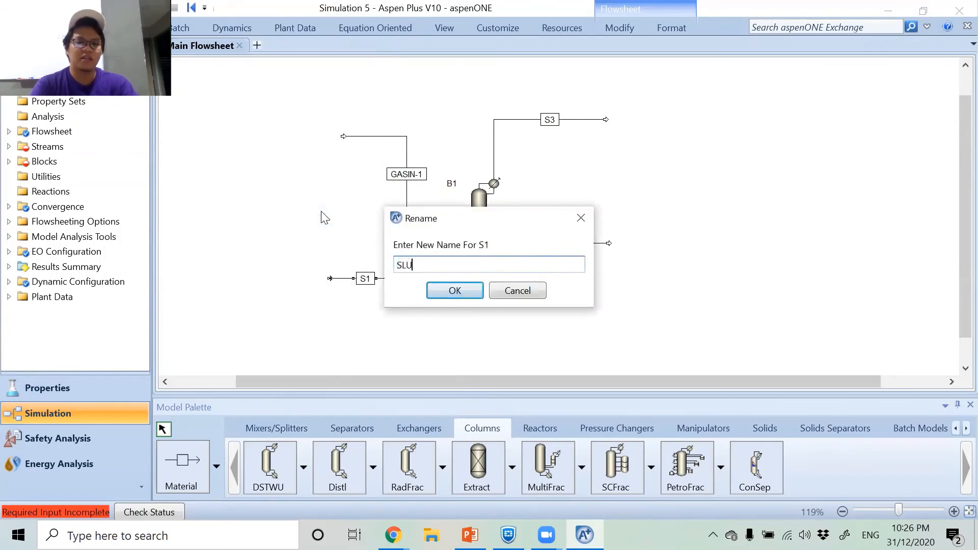
{"action": "type", "text": "RRY-1"}
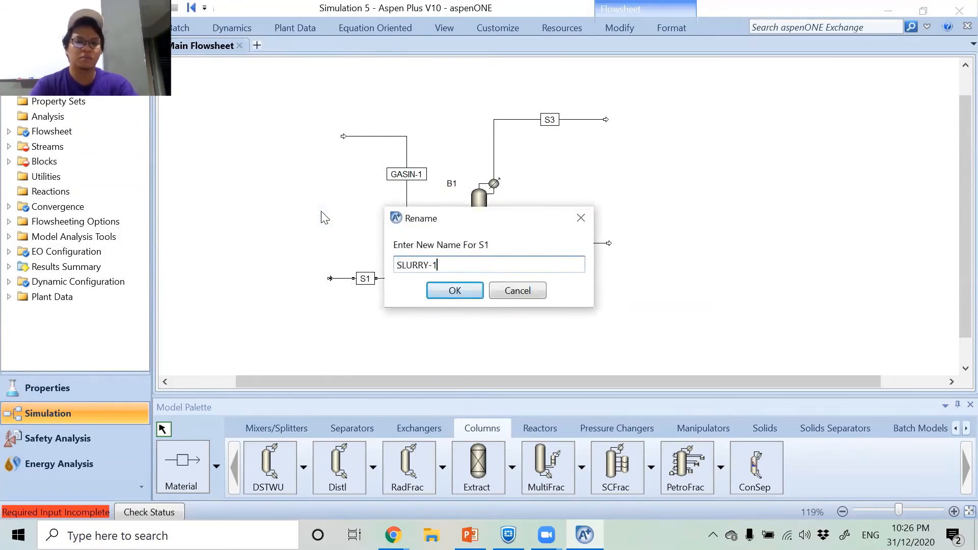
{"action": "key", "text": "Return"}
Rename the overhead product stream S3 as GASOUT-1.
{"action": "right_click", "coordinate": [510, 120]}
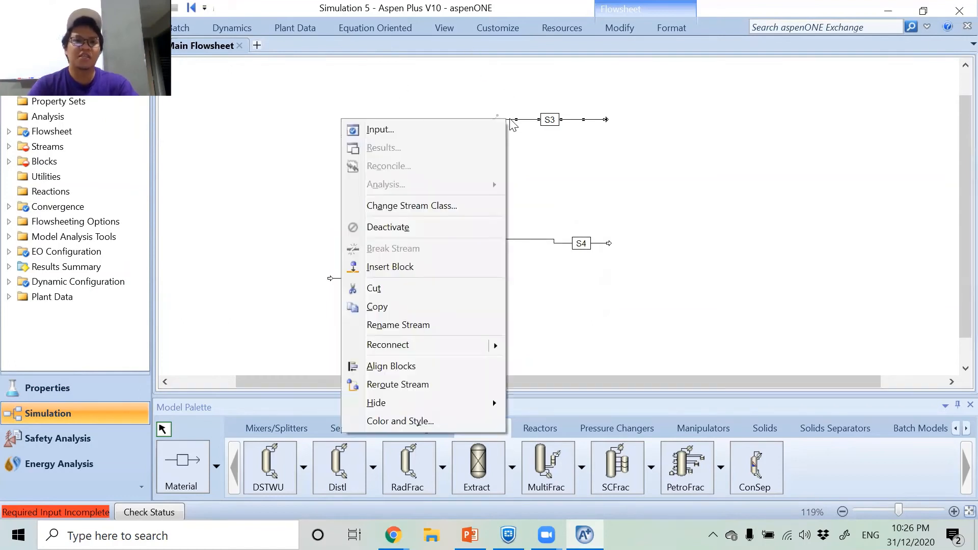
{"action": "left_click", "coordinate": [416, 326]}
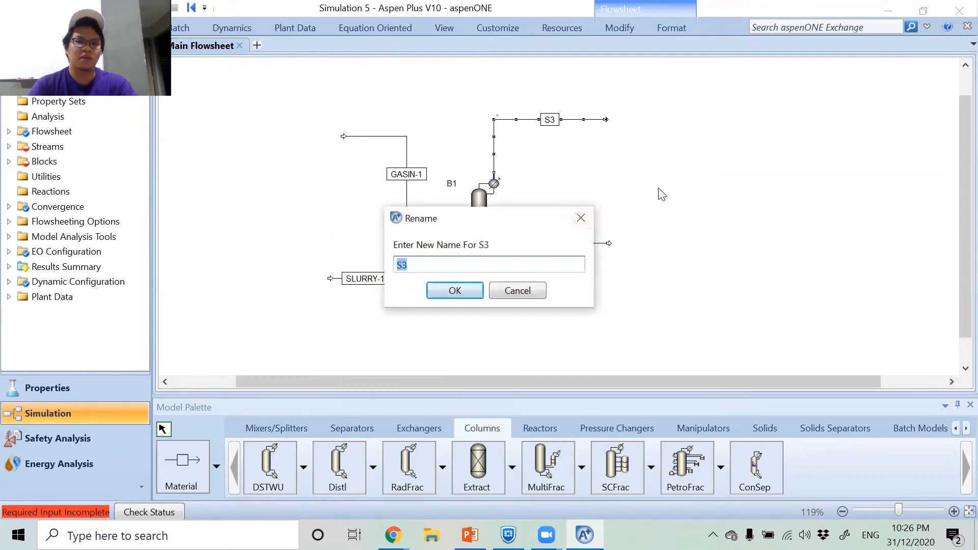
{"action": "type", "text": "GAS"}
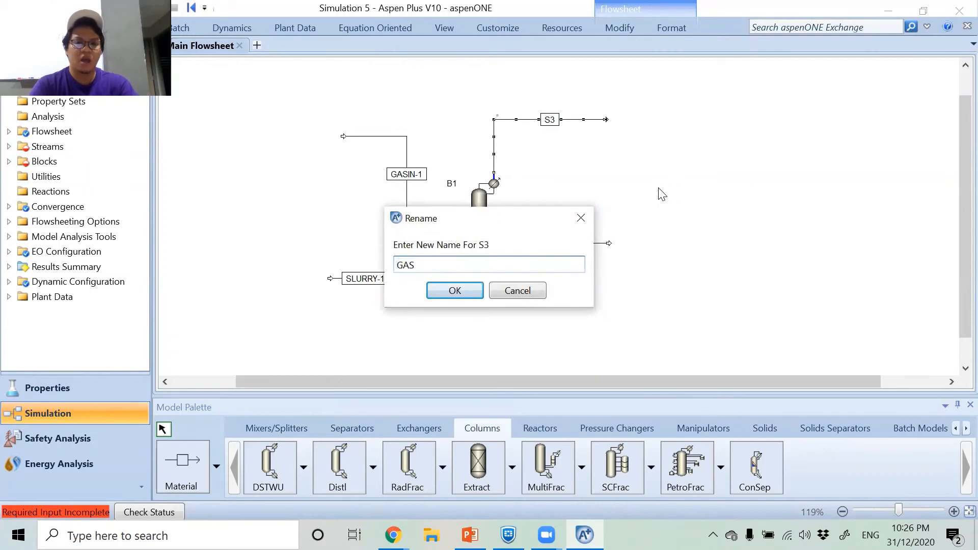
{"action": "type", "text": "OUT"}
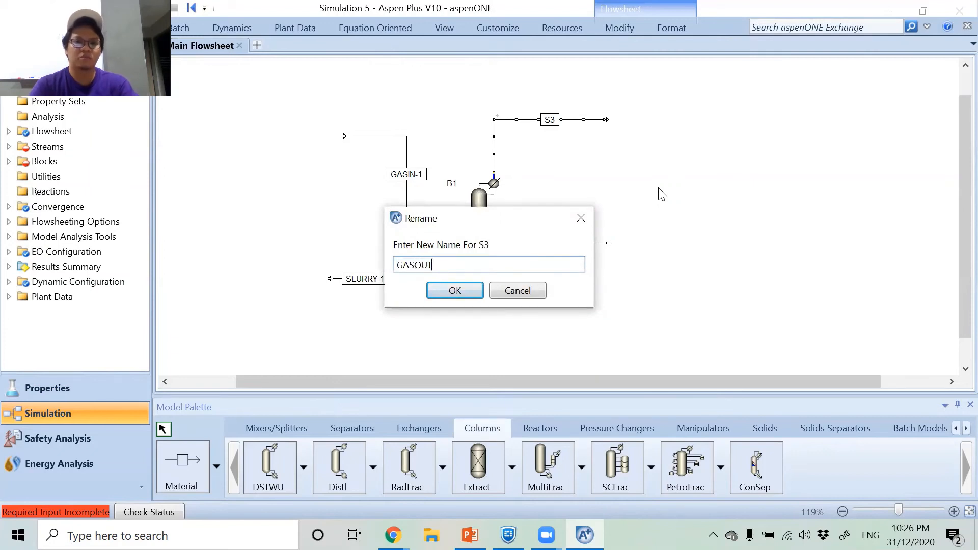
{"action": "key", "text": "Return"}
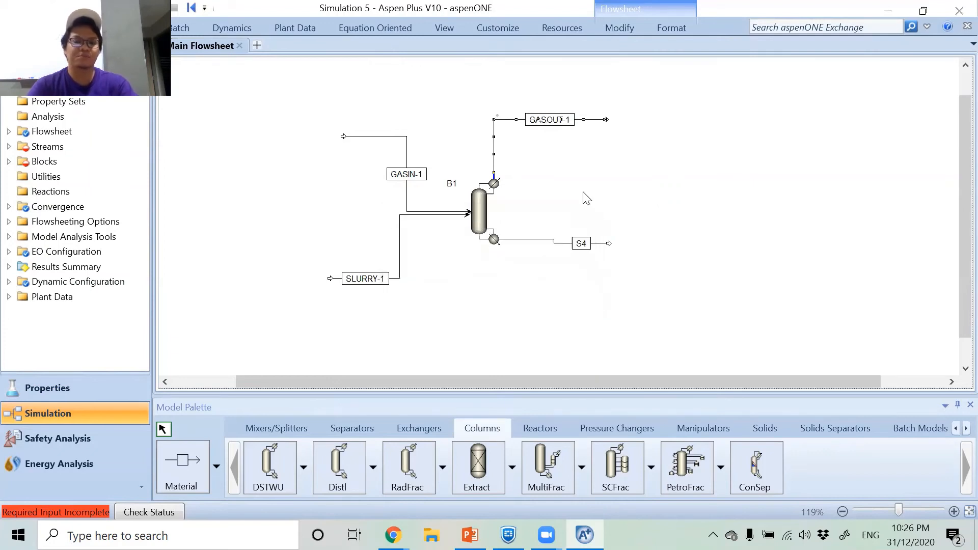
Rename the column's bottoms product stream S4 as SLURRY-2.
{"action": "right_click", "coordinate": [554, 244]}
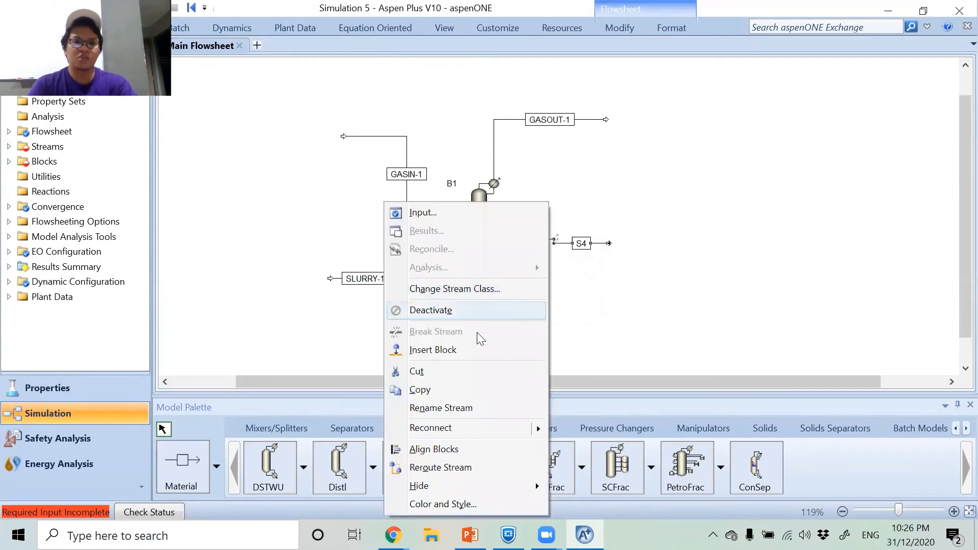
{"action": "left_click", "coordinate": [451, 414]}
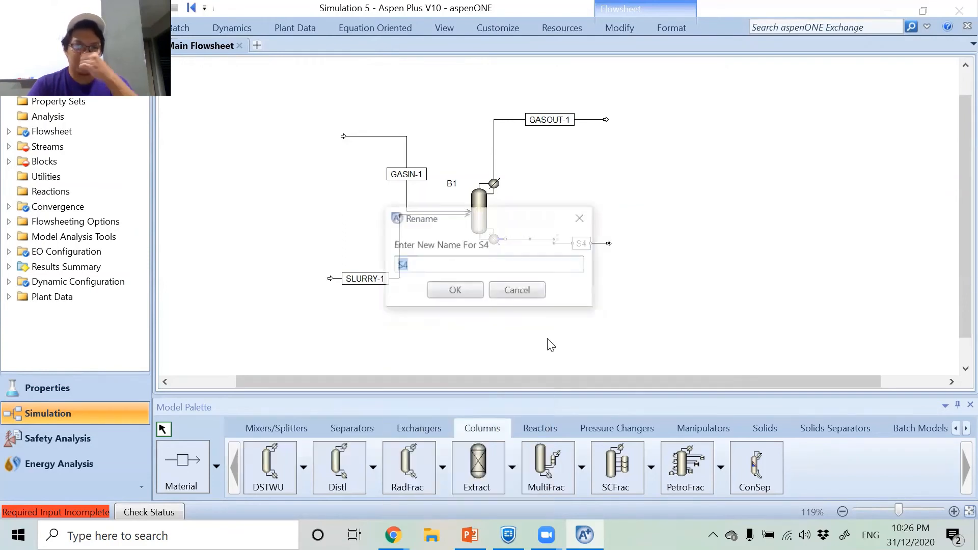
{"action": "type", "text": "SLURRY-2"}
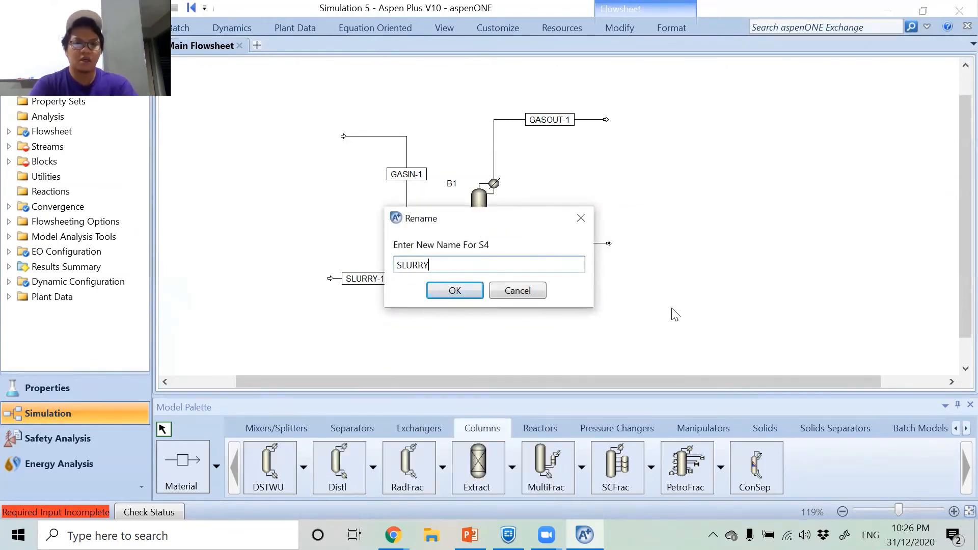
{"action": "key", "text": "Return"}
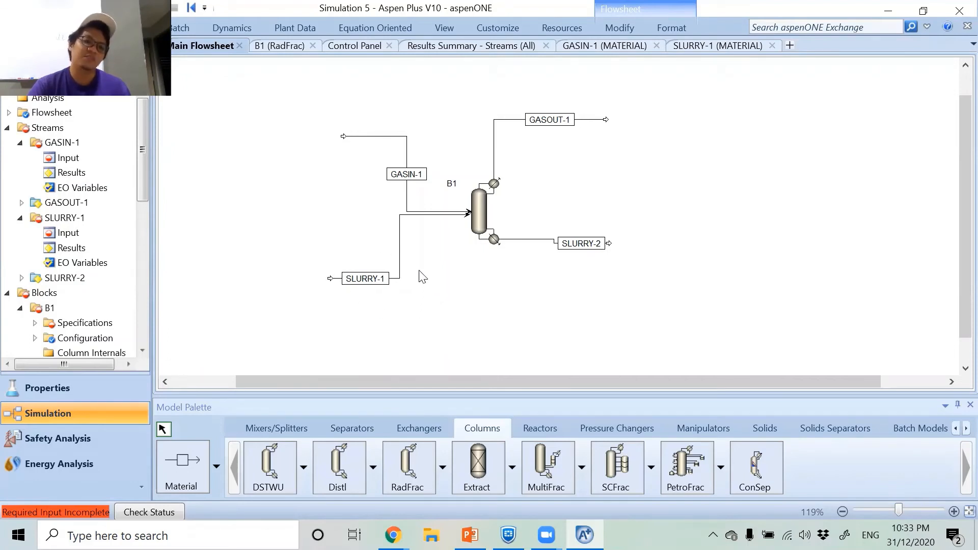
Set the SLURRY-1 feed stream's temperature to 58 C and its pressure to 1 atm.
{"action": "double_click", "coordinate": [402, 252]}
{"action": "left_click", "coordinate": [327, 160]}
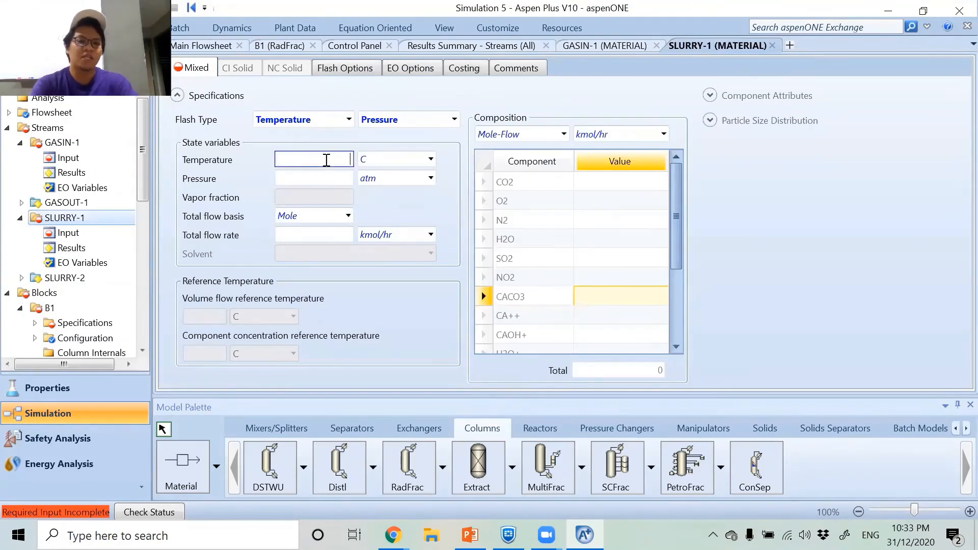
{"action": "type", "text": "58"}
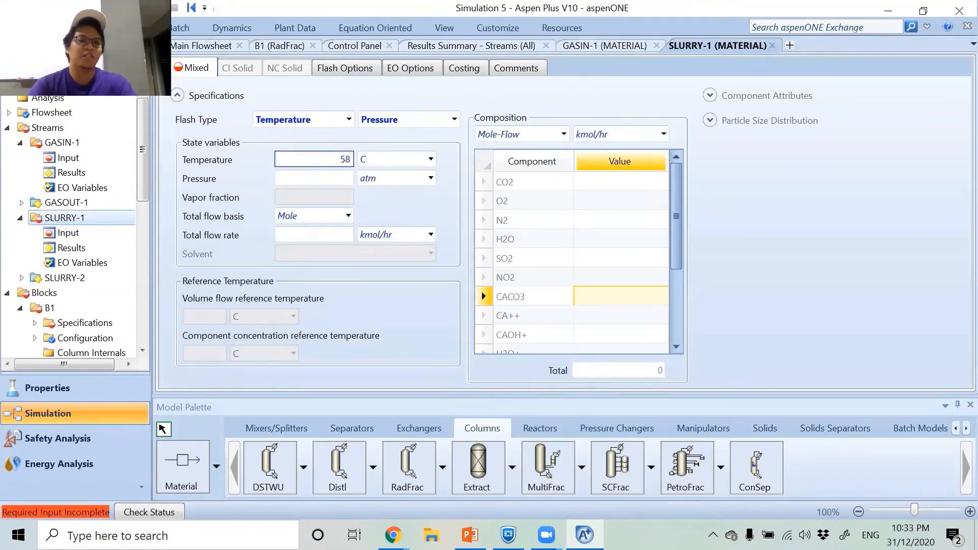
{"action": "left_click", "coordinate": [328, 177]}
{"action": "type", "text": "1"}
{"action": "key", "text": "Return"}
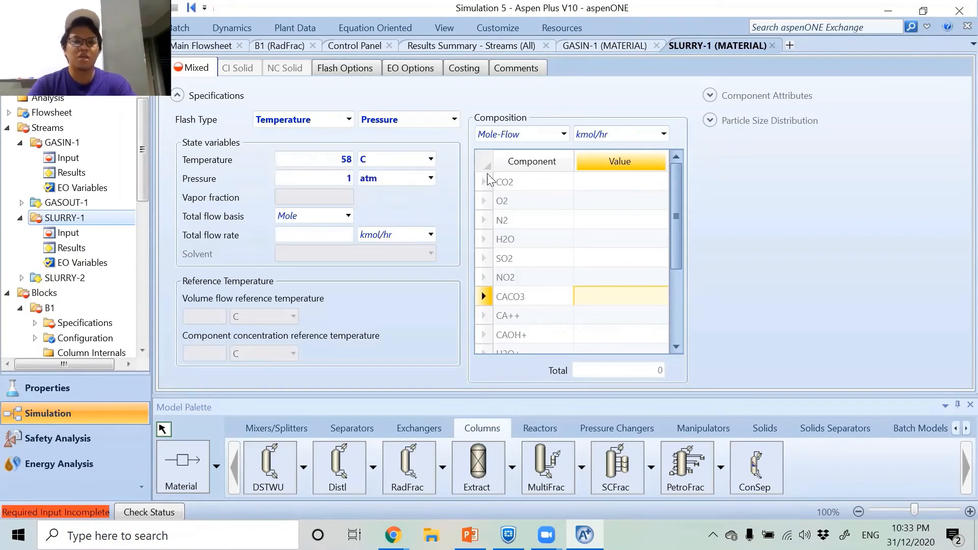
Enter SLURRY-1 mole flows of 0.029 kmol/hr for CACO3 and 232.65 kmol/hr for H2O, and close the stream's form.
{"action": "left_click", "coordinate": [600, 305]}
{"action": "type", "text": "0."}
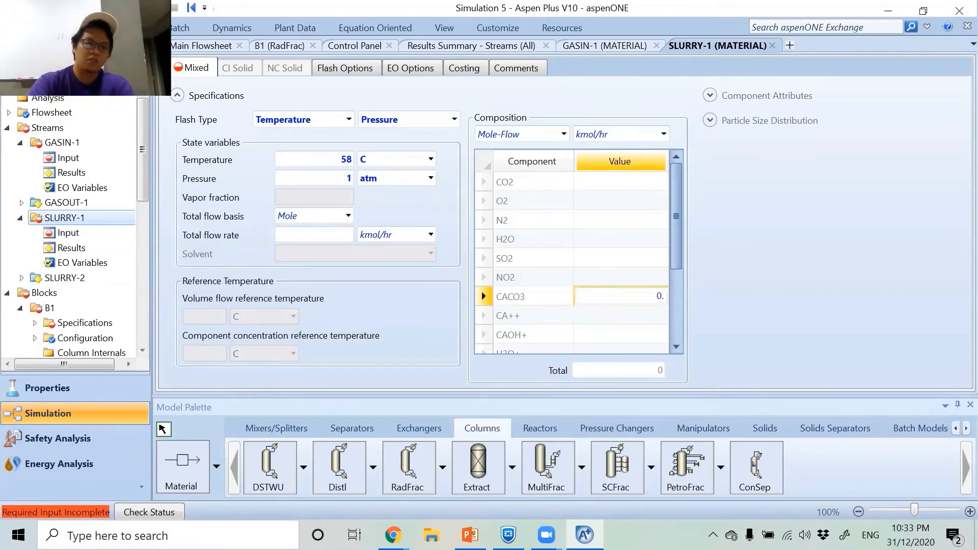
{"action": "type", "text": "0299"}
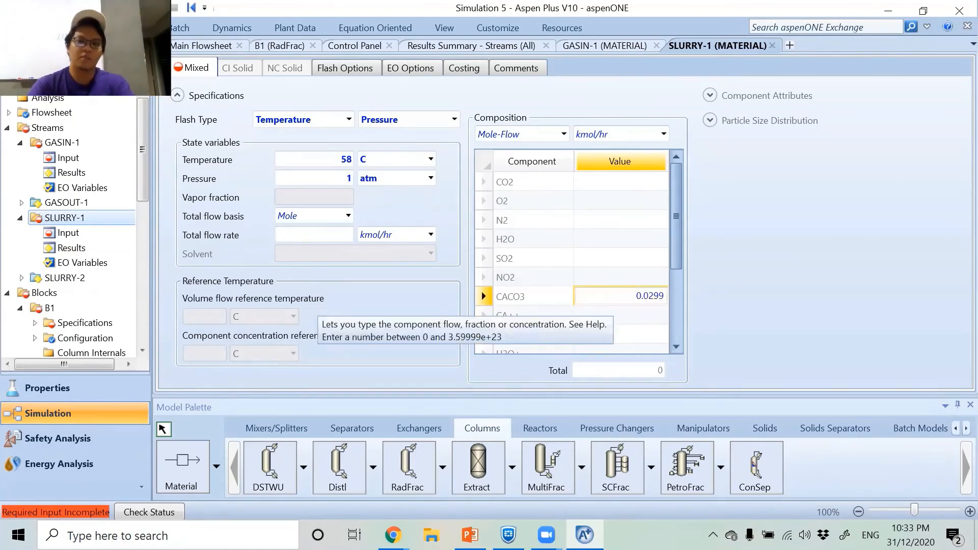
{"action": "key", "text": "BackSpace"}
{"action": "key", "text": "Return"}
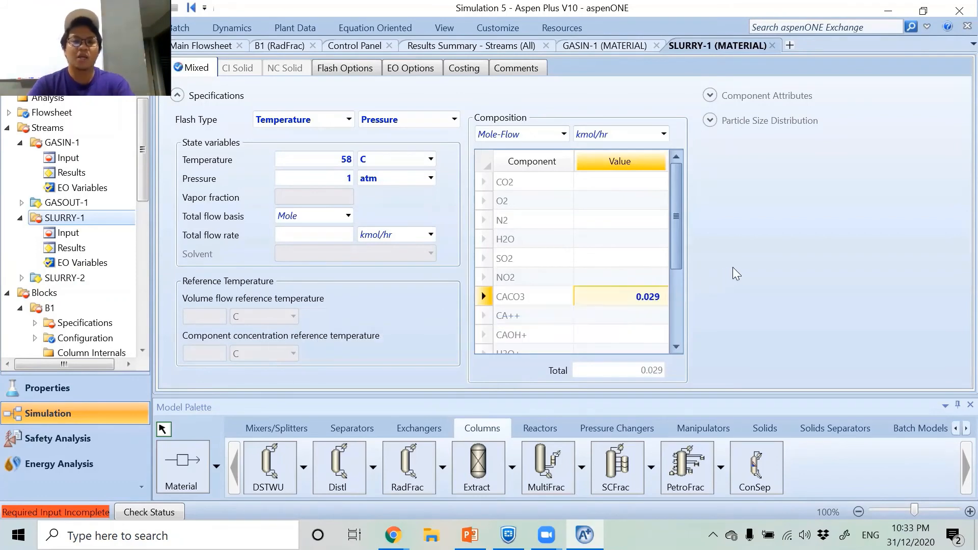
{"action": "left_click", "coordinate": [616, 240]}
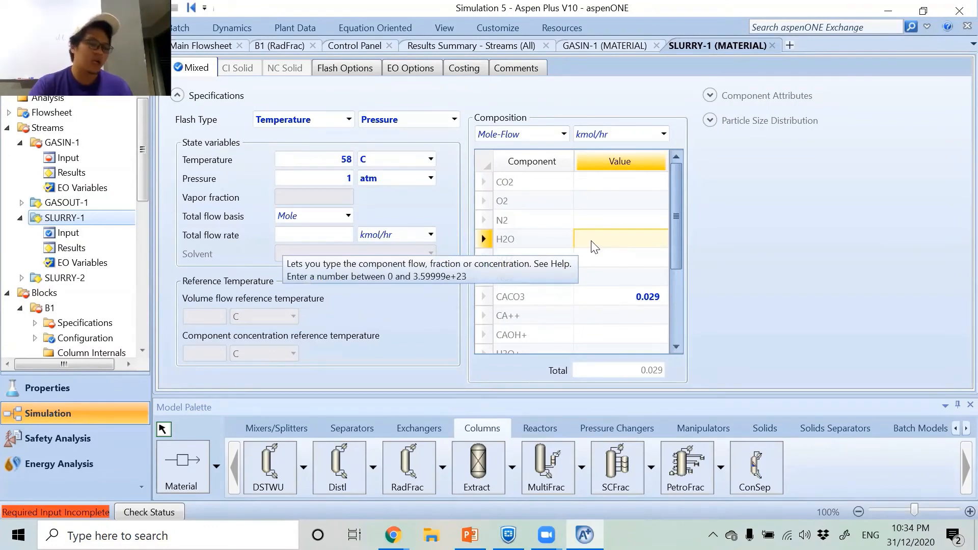
{"action": "type", "text": "232"}
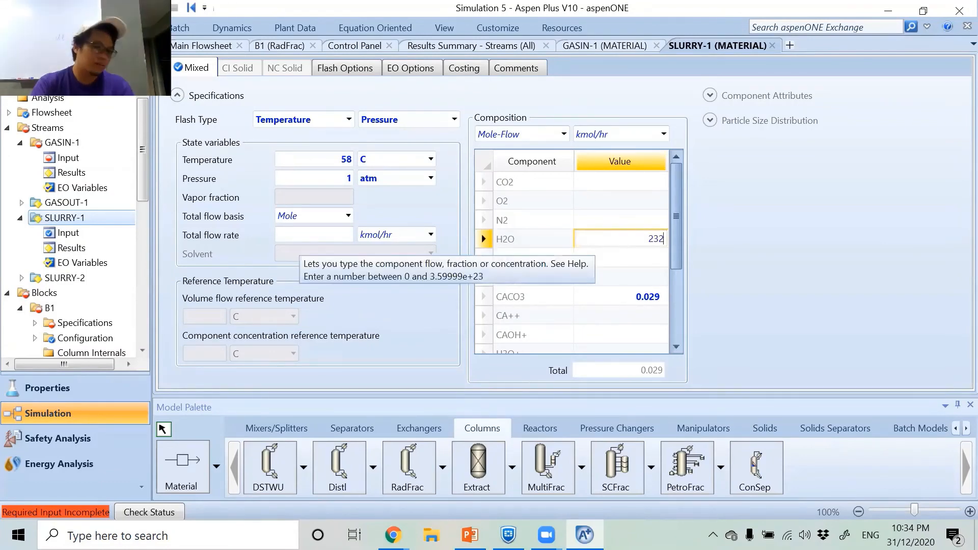
{"action": "type", "text": ".65"}
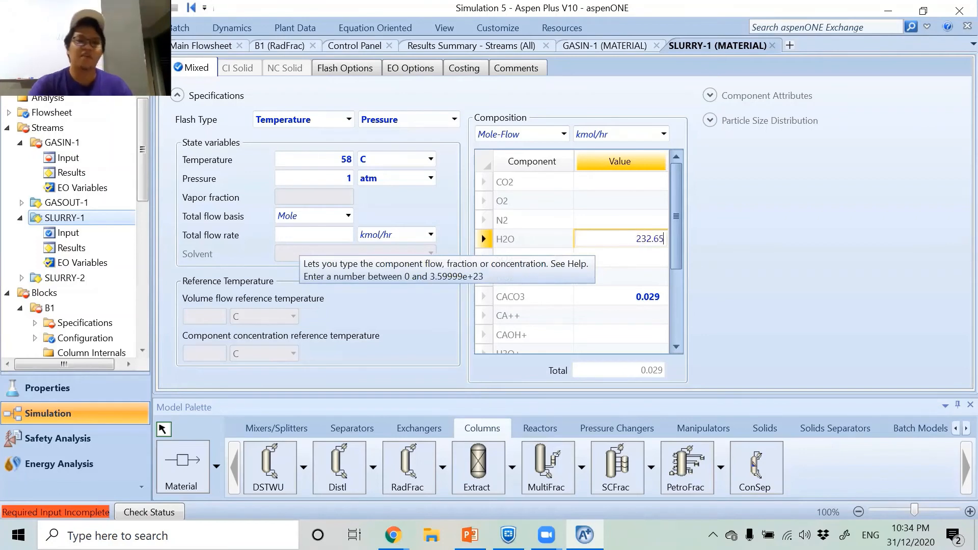
{"action": "key", "text": "Return"}
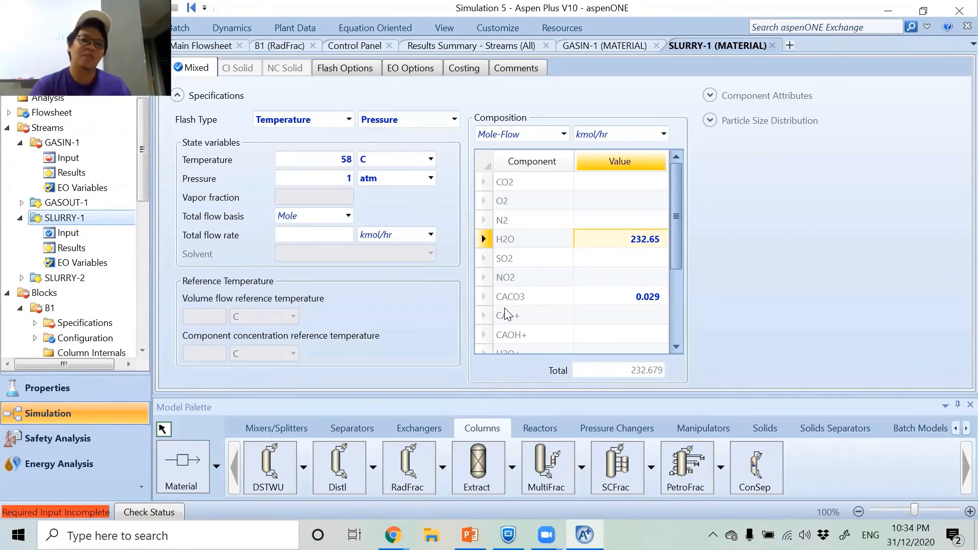
{"action": "left_click", "coordinate": [773, 46]}
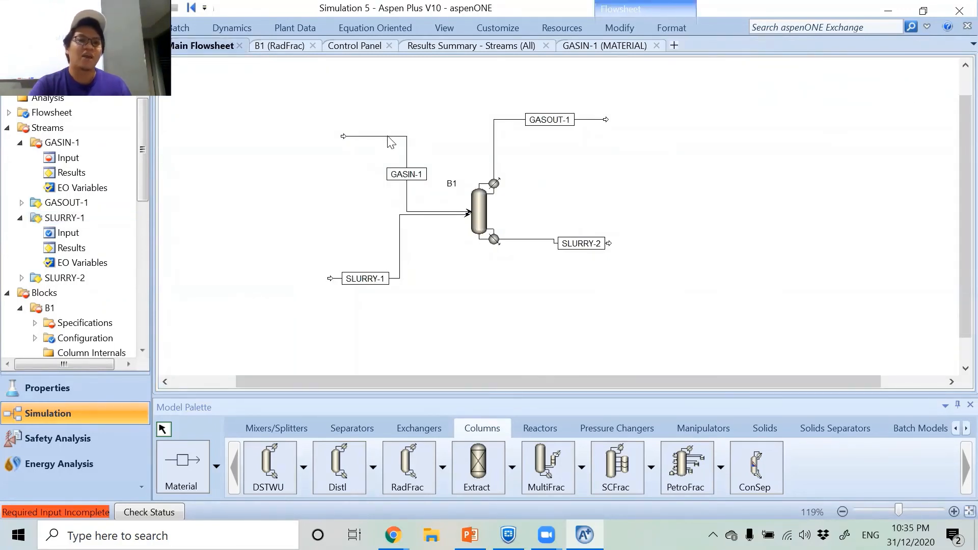
Set the GASIN-1 feed stream's temperature to 160 C and its pressure to 1 atm.
{"action": "double_click", "coordinate": [390, 142]}
{"action": "left_click", "coordinate": [323, 165]}
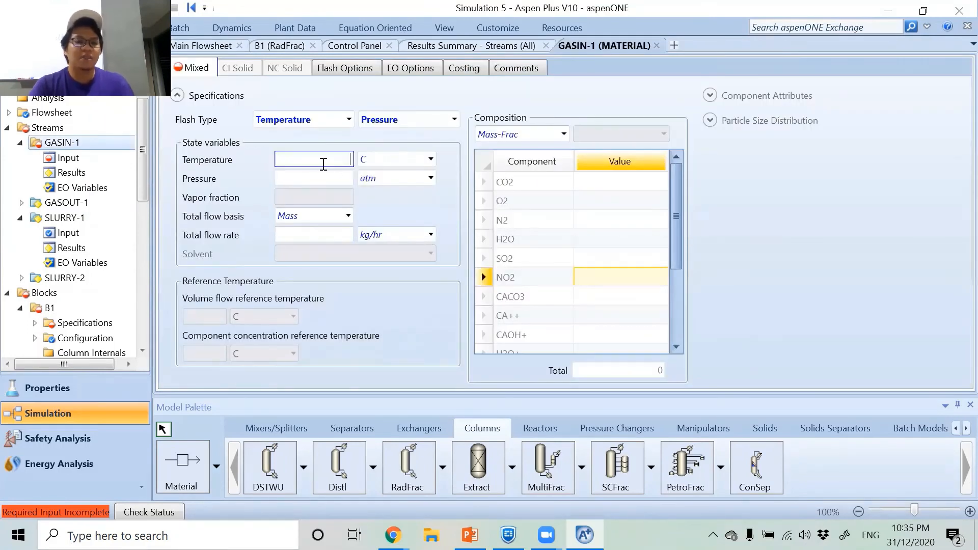
{"action": "type", "text": "160"}
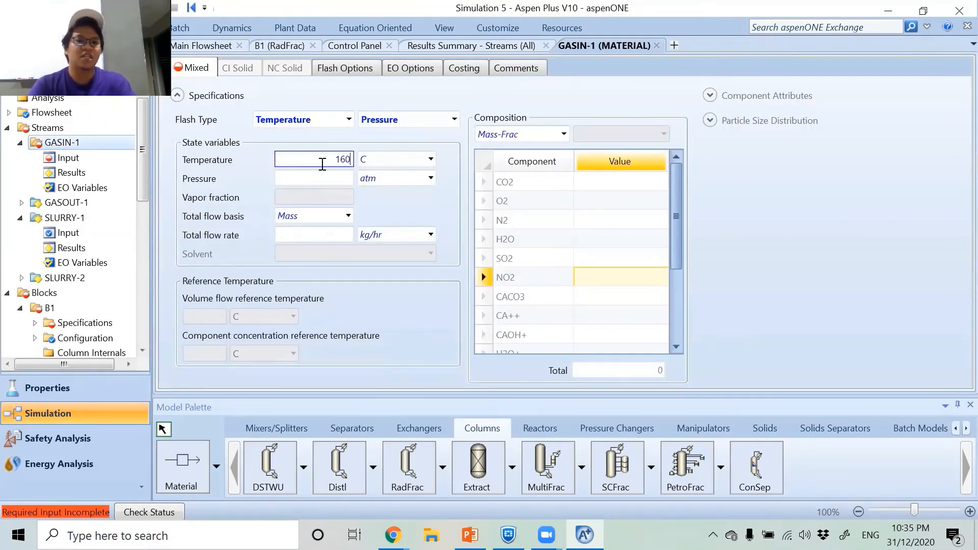
{"action": "left_click", "coordinate": [323, 177]}
{"action": "type", "text": "1"}
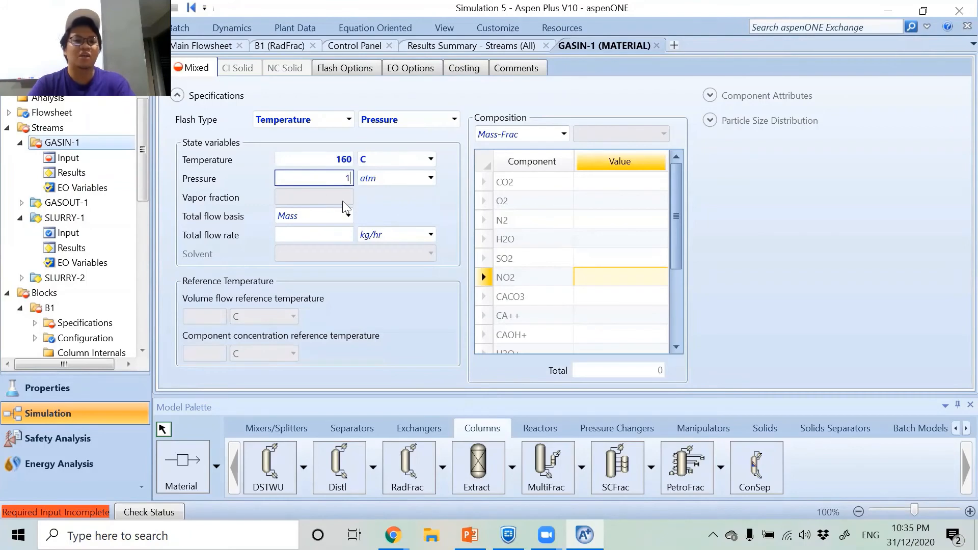
{"action": "key", "text": "Return"}
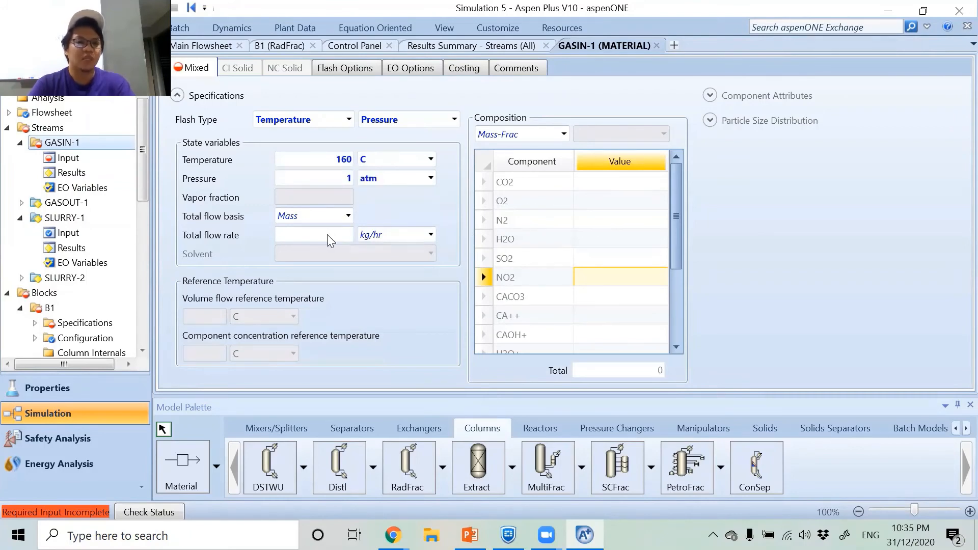
Change GASIN-1's total flow basis to Volume and set the total flow rate to 501.8 cum/hr.
{"action": "left_click", "coordinate": [348, 216]}
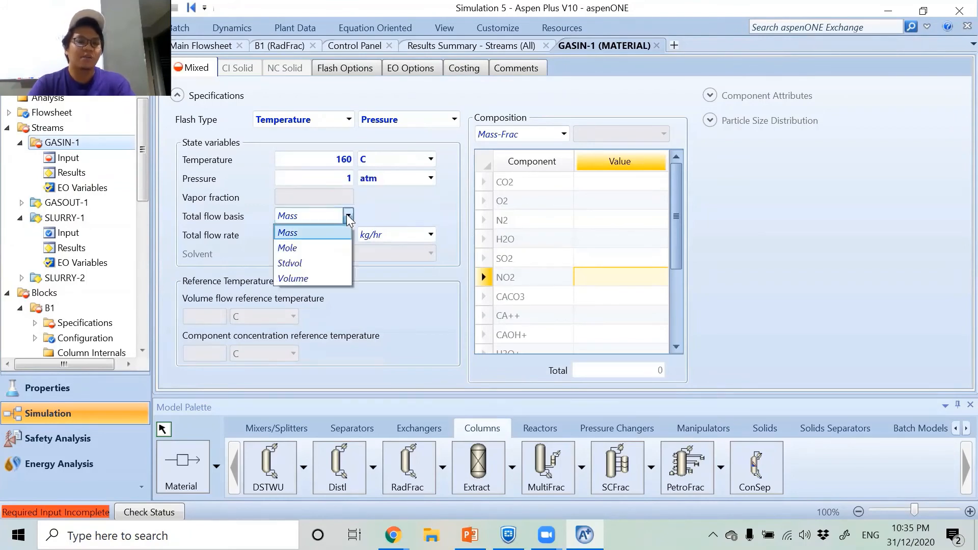
{"action": "left_click", "coordinate": [301, 269]}
{"action": "left_click", "coordinate": [306, 237]}
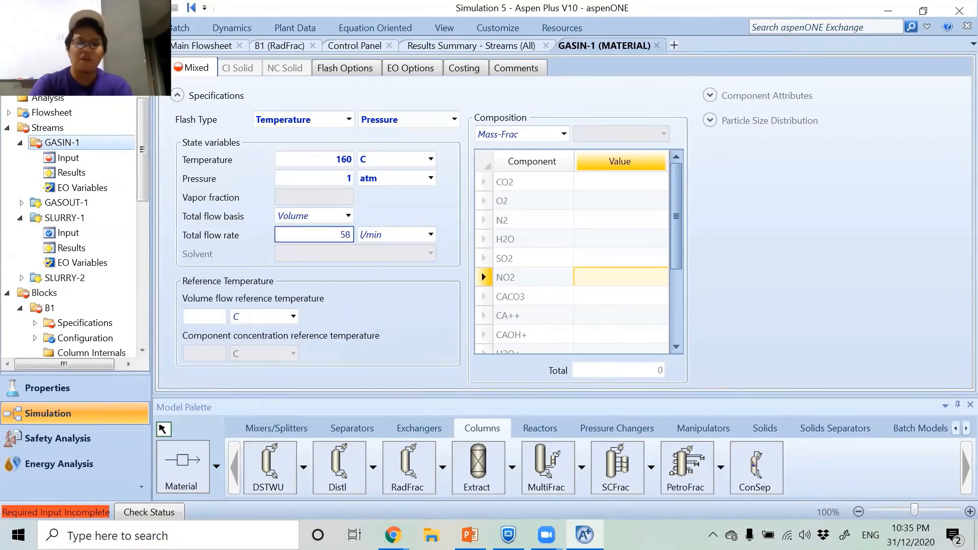
{"action": "key", "text": "BackSpace"}
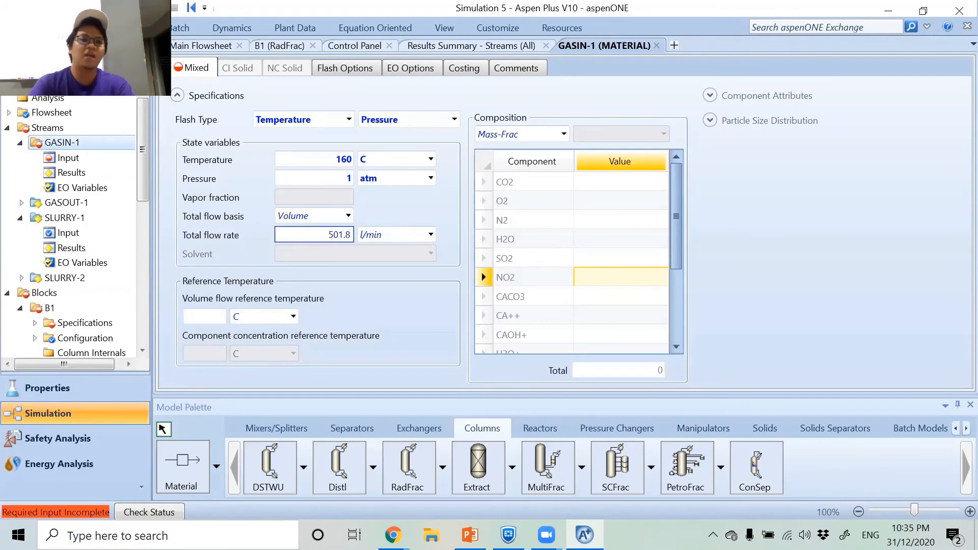
{"action": "left_click", "coordinate": [431, 235]}
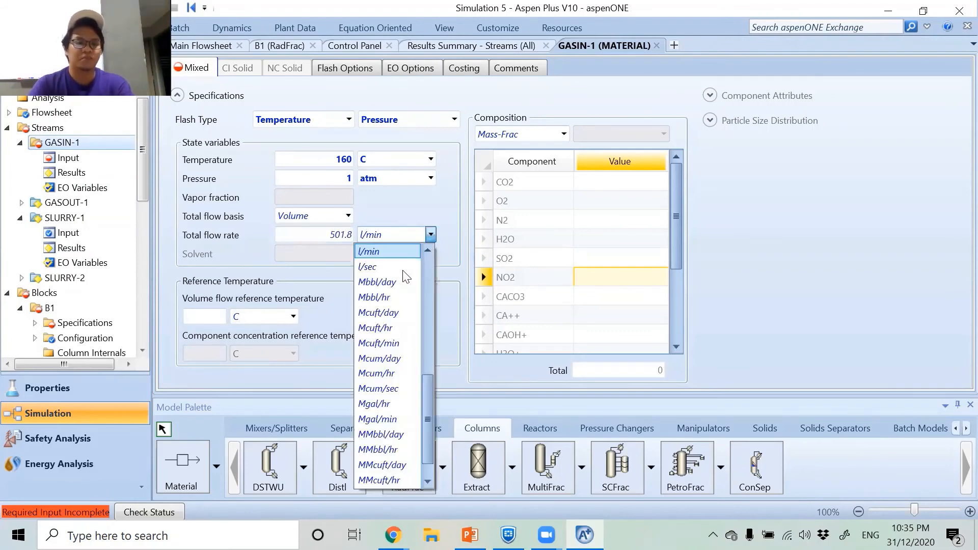
{"action": "scroll", "coordinate": [393, 305], "scroll_direction": "up", "scroll_amount": 1}
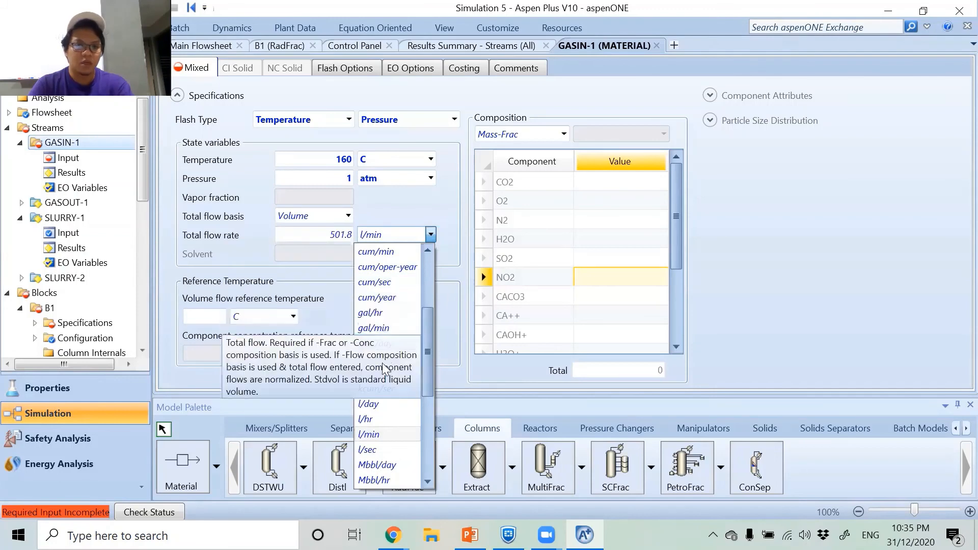
{"action": "scroll", "coordinate": [392, 305], "scroll_direction": "up", "scroll_amount": 1}
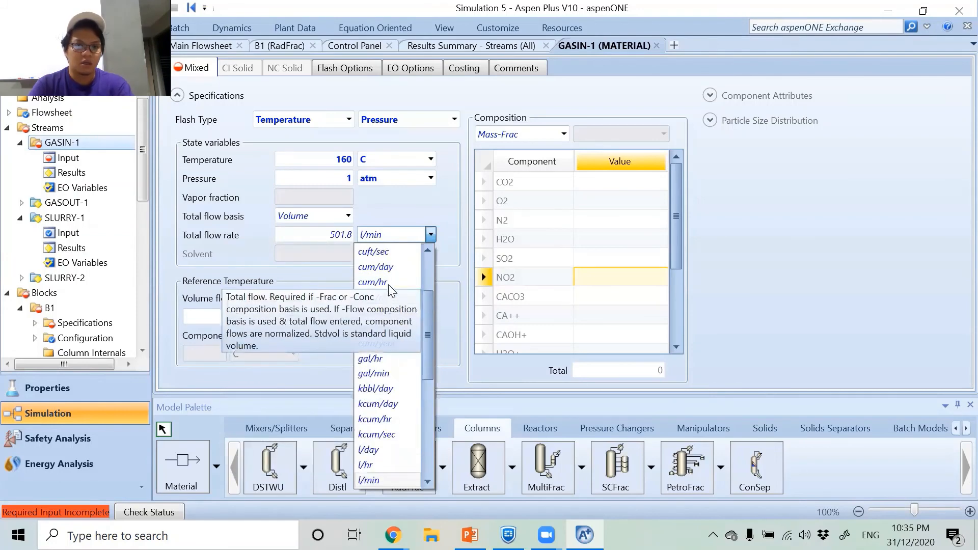
{"action": "left_click", "coordinate": [392, 283]}
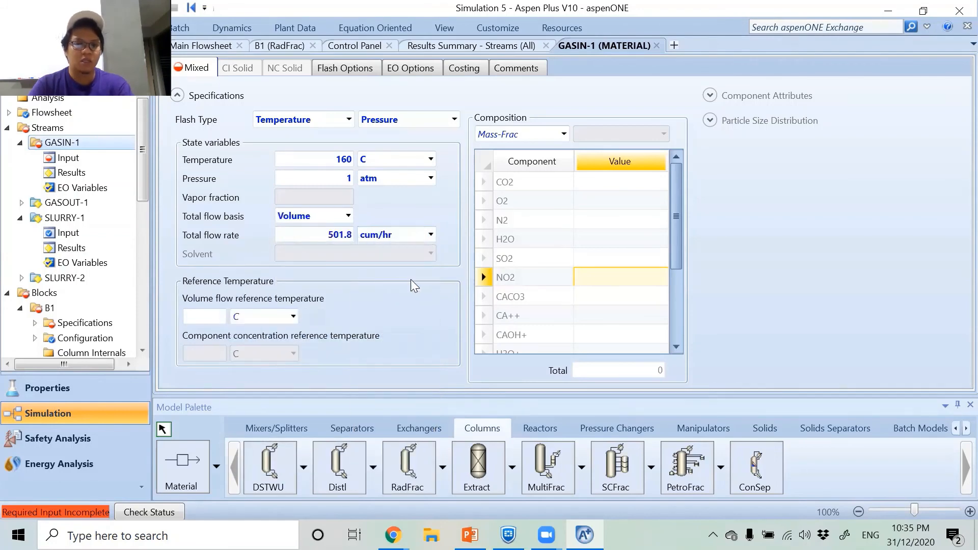
Switch GASIN-1's composition basis to Mole-Frac and enter 0.13 for CO2 and 0.06 for O2.
{"action": "left_click", "coordinate": [563, 134]}
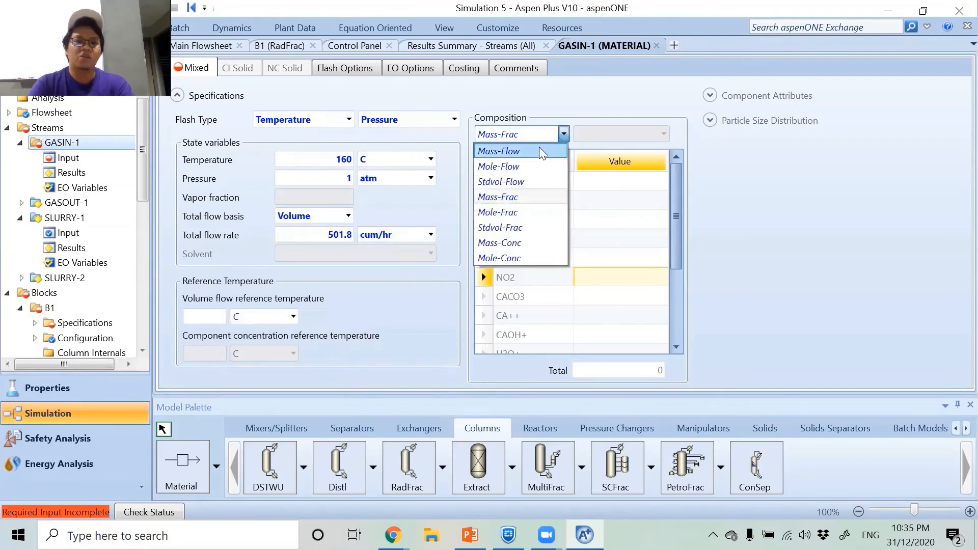
{"action": "left_click", "coordinate": [516, 213]}
{"action": "left_click", "coordinate": [609, 183]}
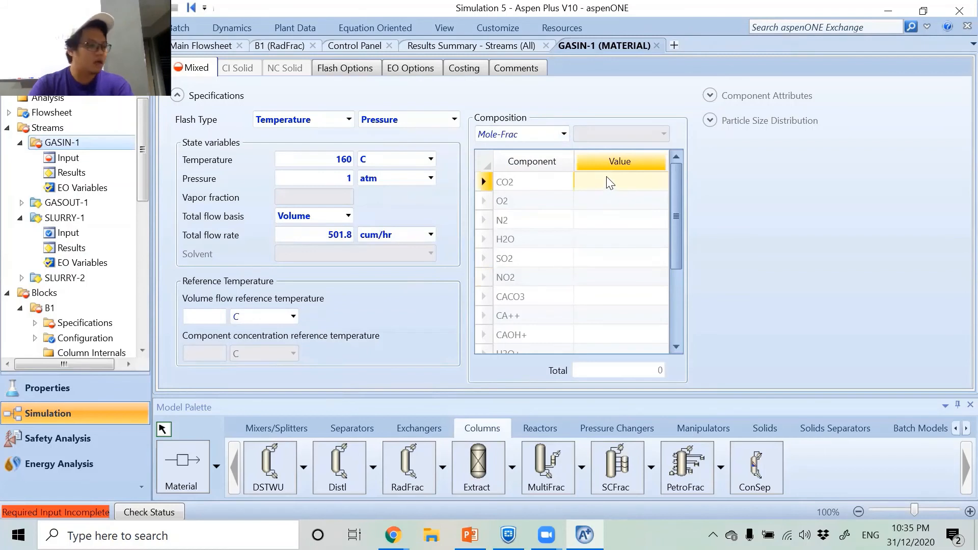
{"action": "type", "text": "0.13"}
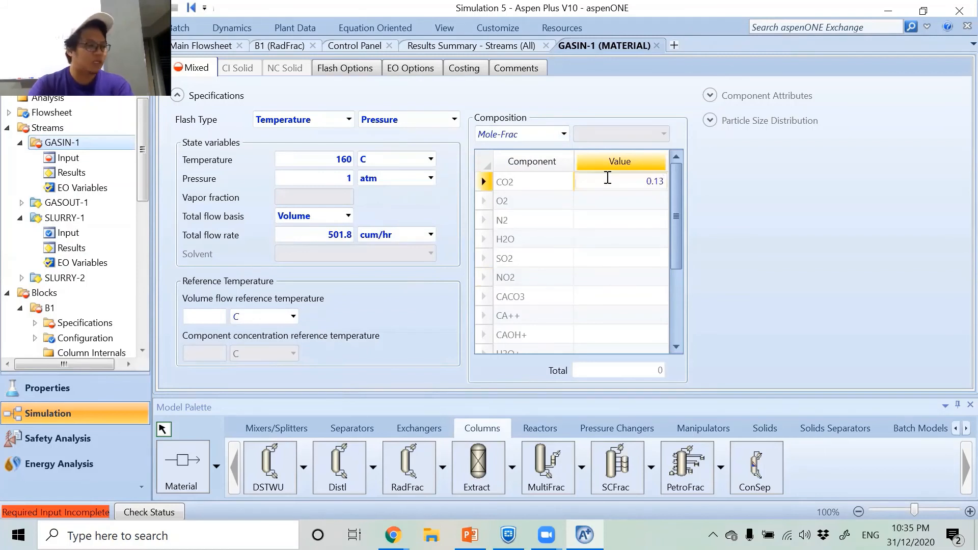
{"action": "key", "text": "Return"}
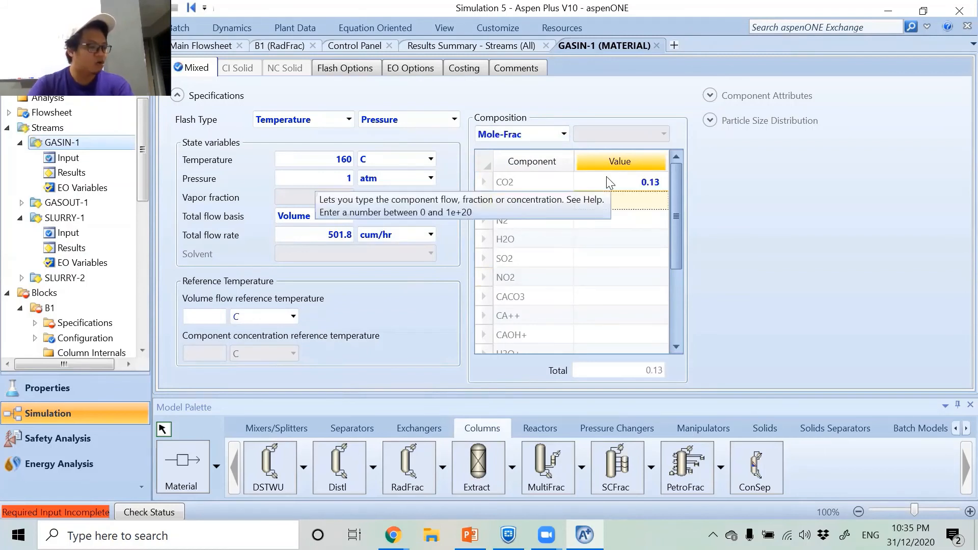
{"action": "type", "text": "0.06"}
{"action": "key", "text": "Return"}
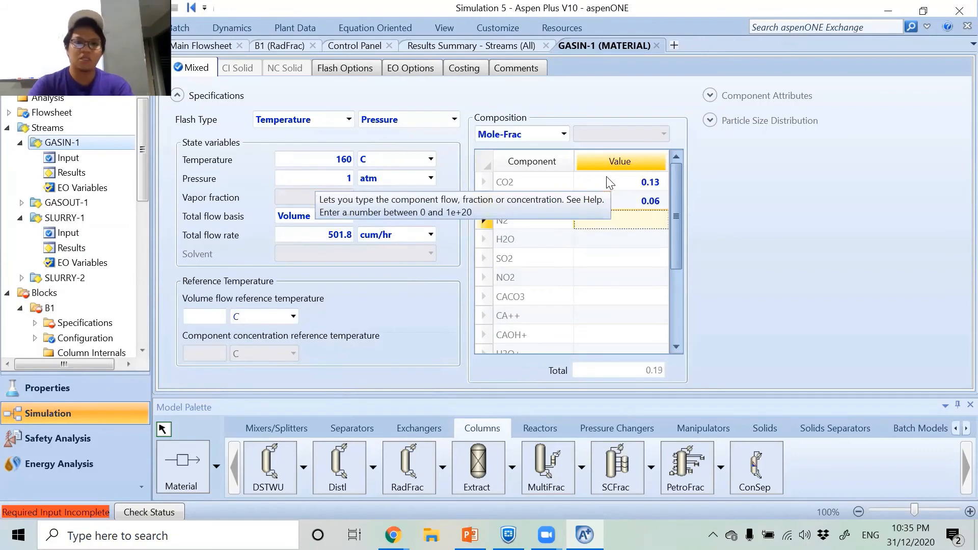
Enter GASIN-1 mole fractions of 0.707 for N2 and 0.1 for H2O.
{"action": "type", "text": "0.7"}
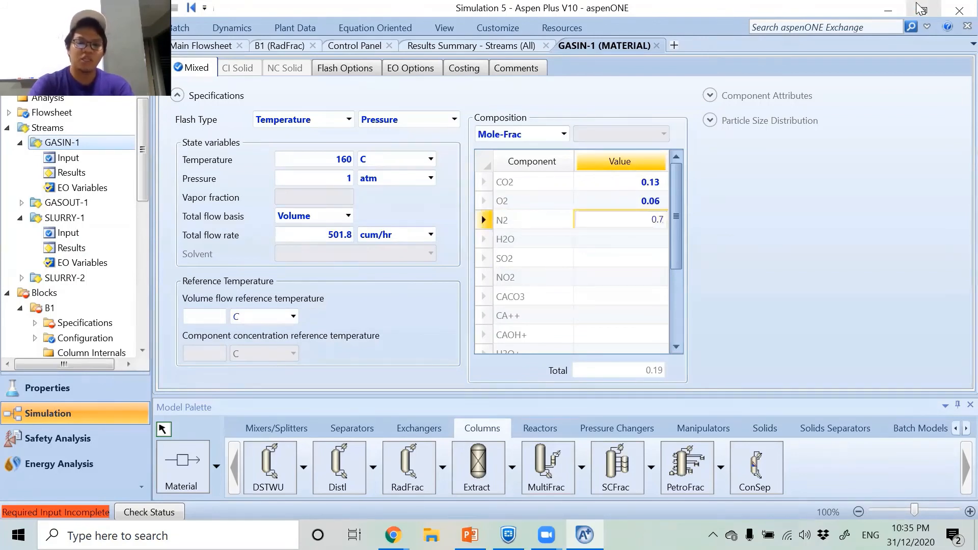
{"action": "type", "text": "07"}
{"action": "key", "text": "Return"}
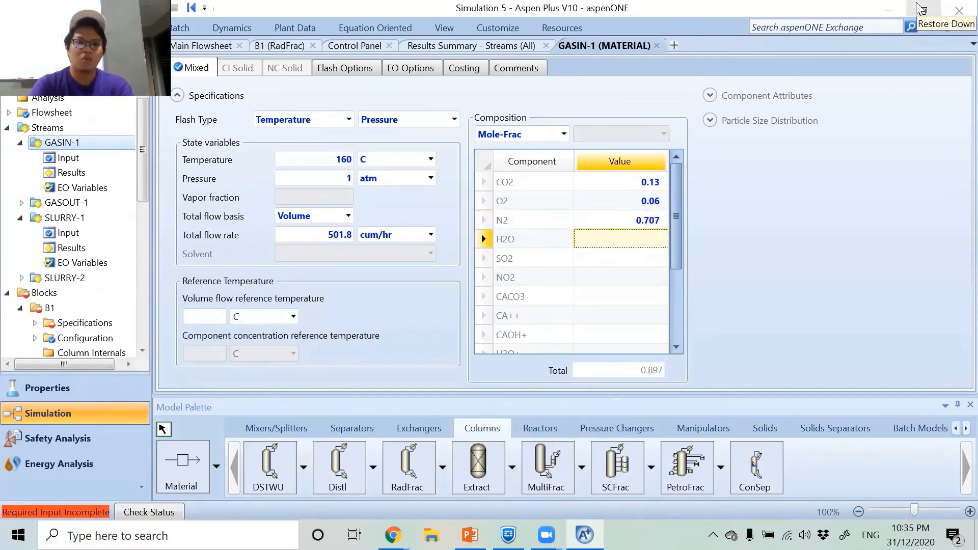
{"action": "type", "text": "0.1"}
{"action": "key", "text": "Return"}
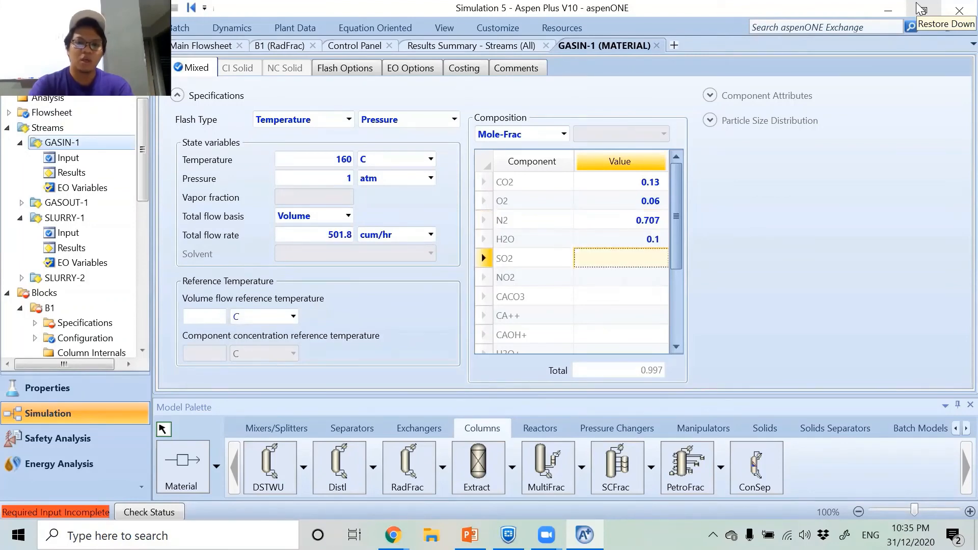
Enter GASIN-1 mole fractions of 0.002 for SO2 and 0.001 for NO2, and close the stream's form.
{"action": "type", "text": "0.00"}
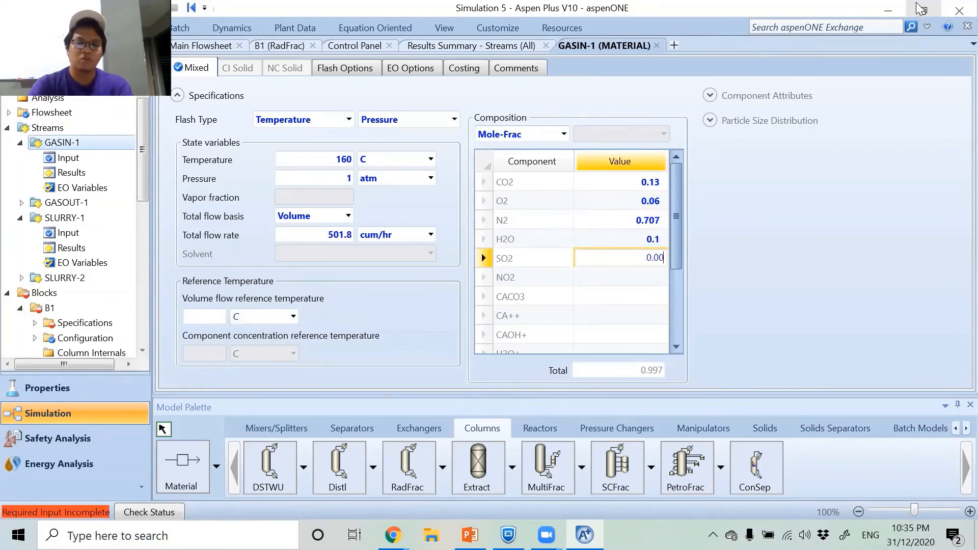
{"action": "type", "text": "2"}
{"action": "key", "text": "Return"}
{"action": "type", "text": "0"}
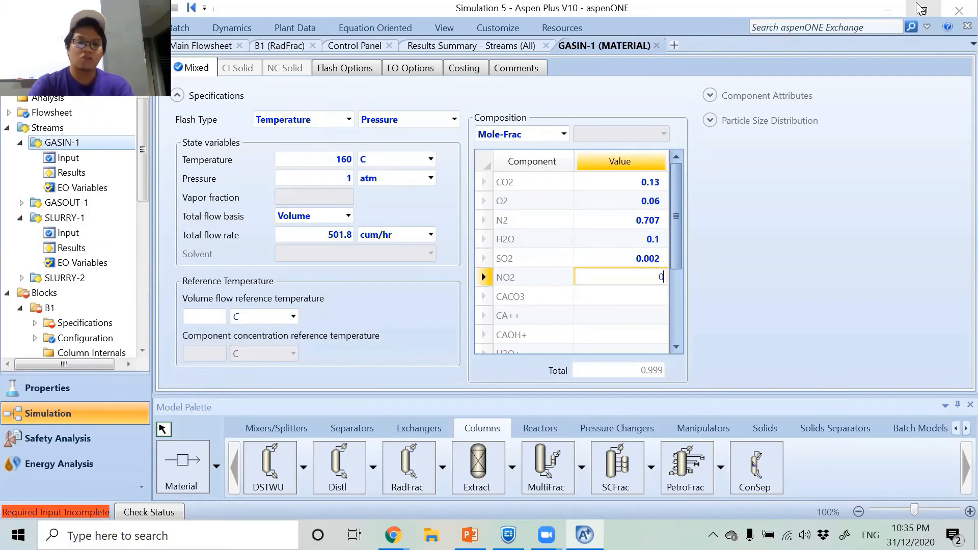
{"action": "type", "text": ".001"}
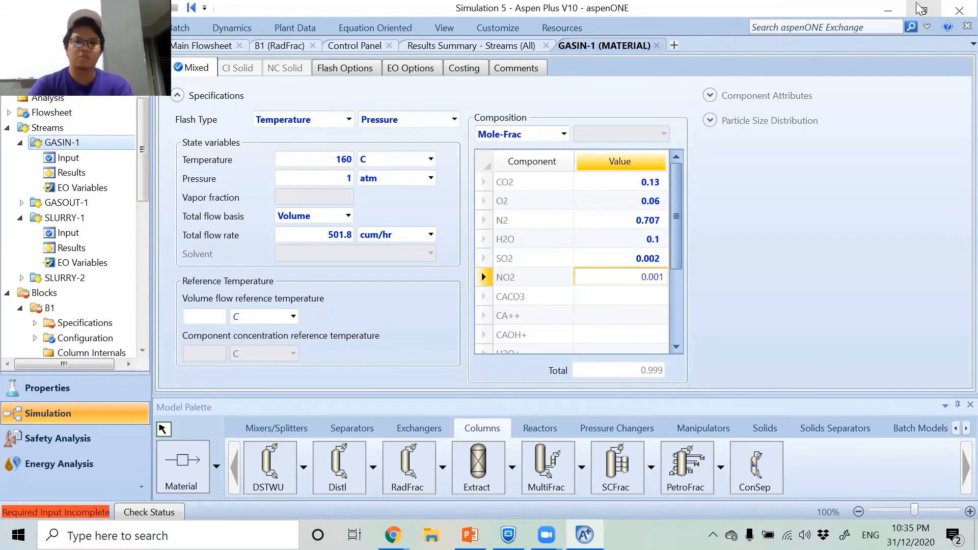
{"action": "key", "text": "Return"}
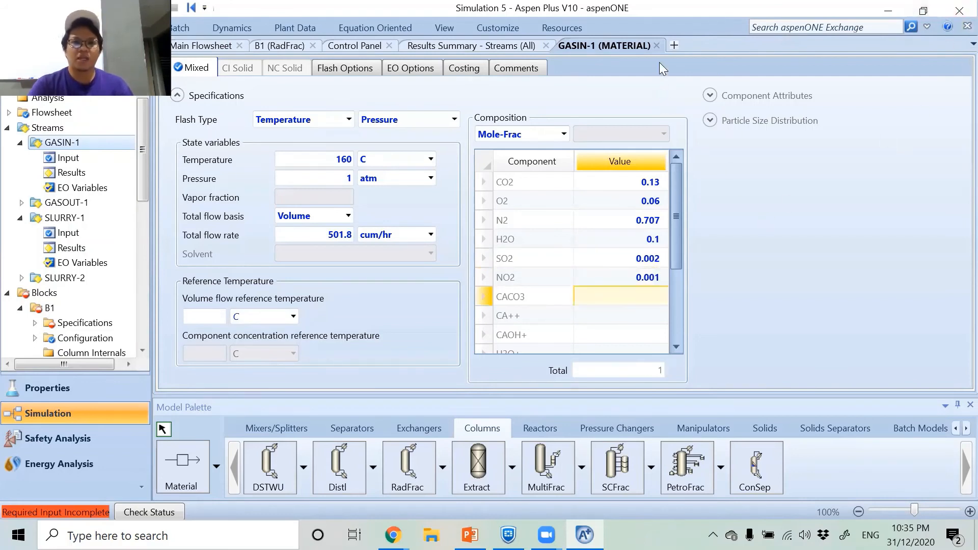
{"action": "left_click", "coordinate": [656, 46]}
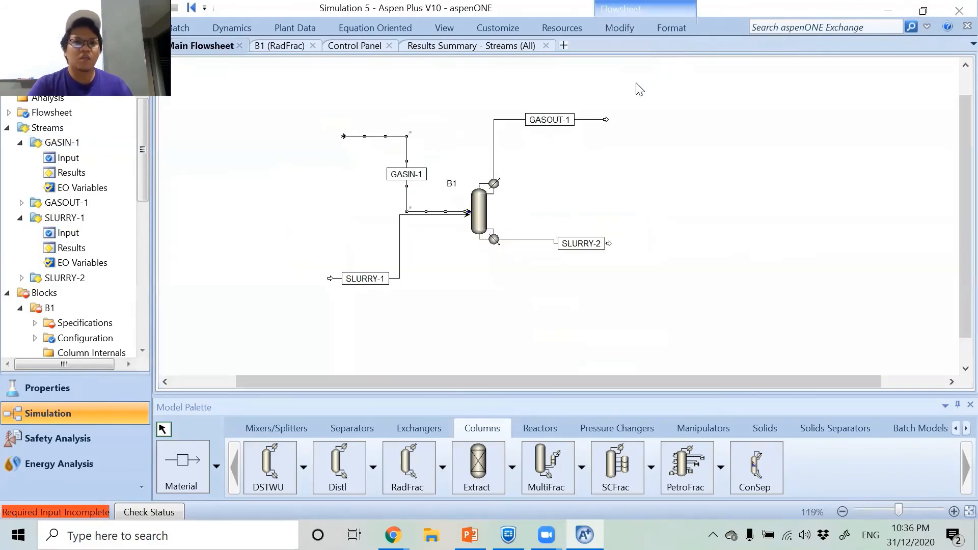
Open the B1 RadFrac column's configuration and set its number of stages to 6.
{"action": "left_click", "coordinate": [543, 184]}
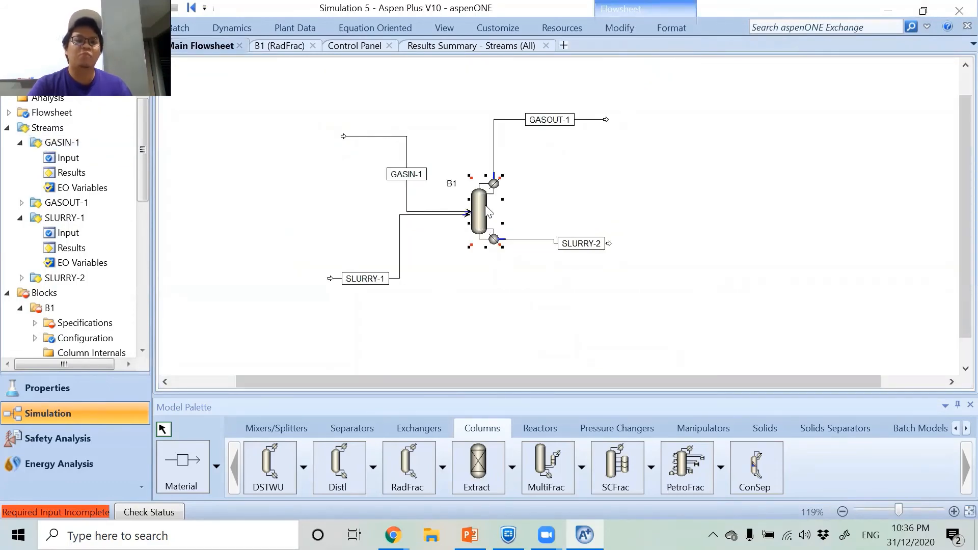
{"action": "double_click", "coordinate": [486, 206]}
{"action": "left_click", "coordinate": [212, 69]}
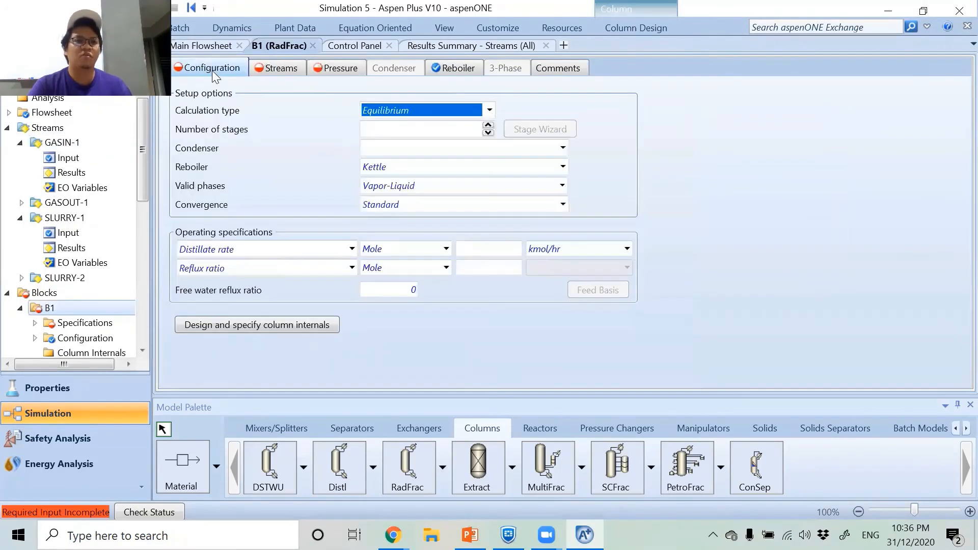
{"action": "left_click", "coordinate": [400, 132]}
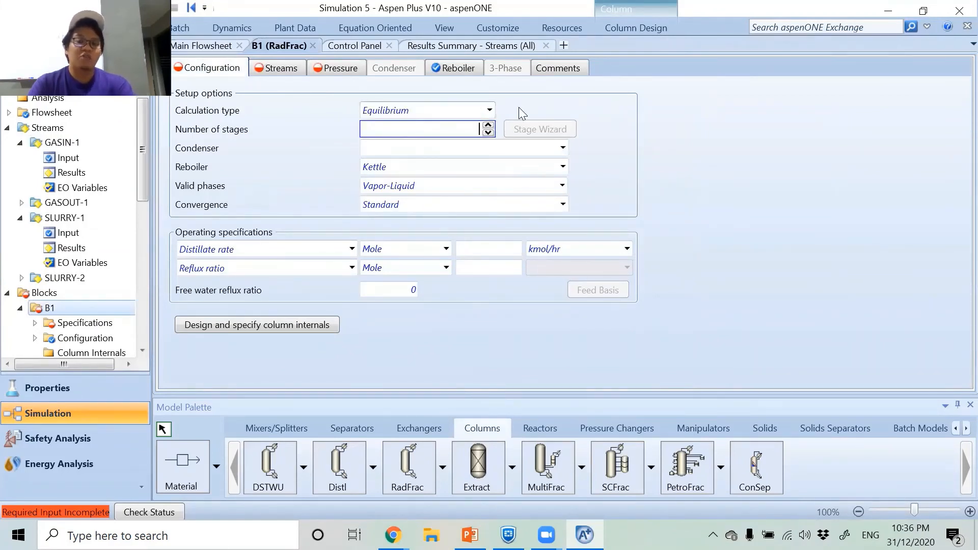
{"action": "type", "text": "6"}
{"action": "left_click", "coordinate": [697, 139]}
Set both the condenser and the reboiler of column B1 to None.
{"action": "left_click", "coordinate": [564, 149]}
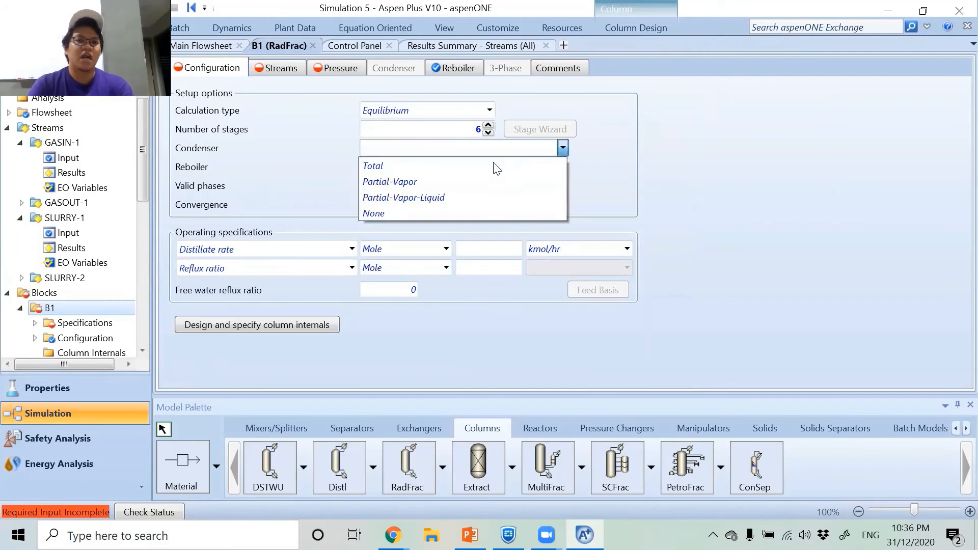
{"action": "left_click", "coordinate": [434, 214]}
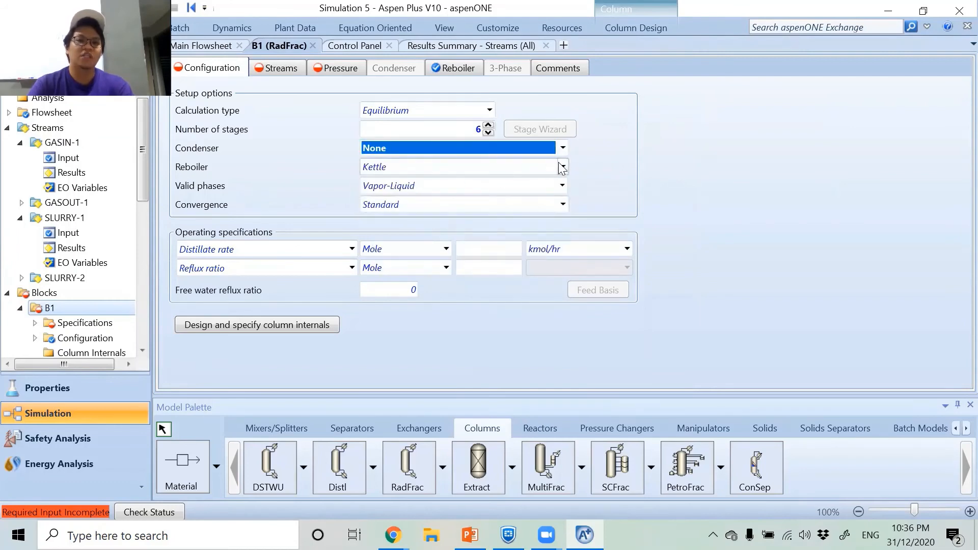
{"action": "left_click", "coordinate": [562, 167]}
{"action": "left_click", "coordinate": [438, 216]}
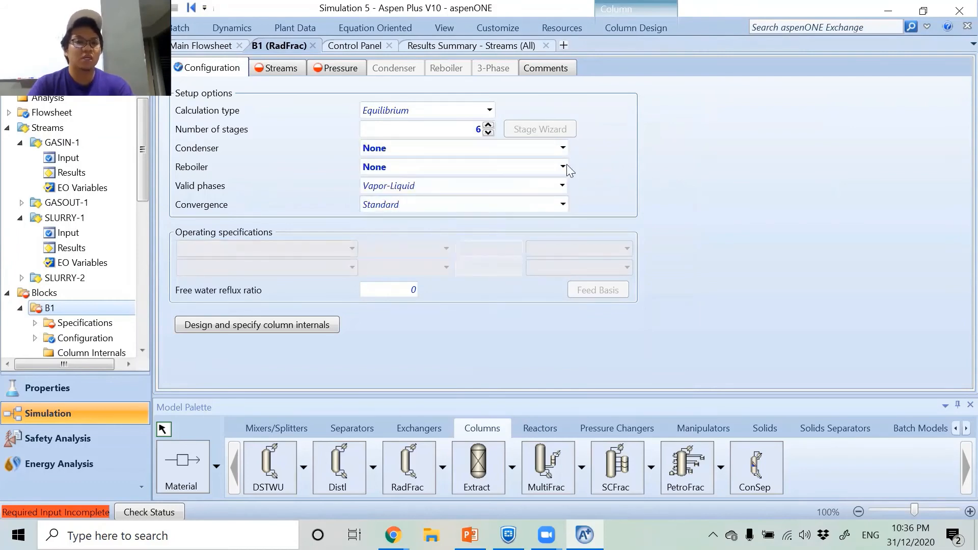
Feed SLURRY-1 into column B1 at stage 1 with the On-Stage convention.
{"action": "left_click", "coordinate": [275, 68]}
{"action": "left_click", "coordinate": [275, 128]}
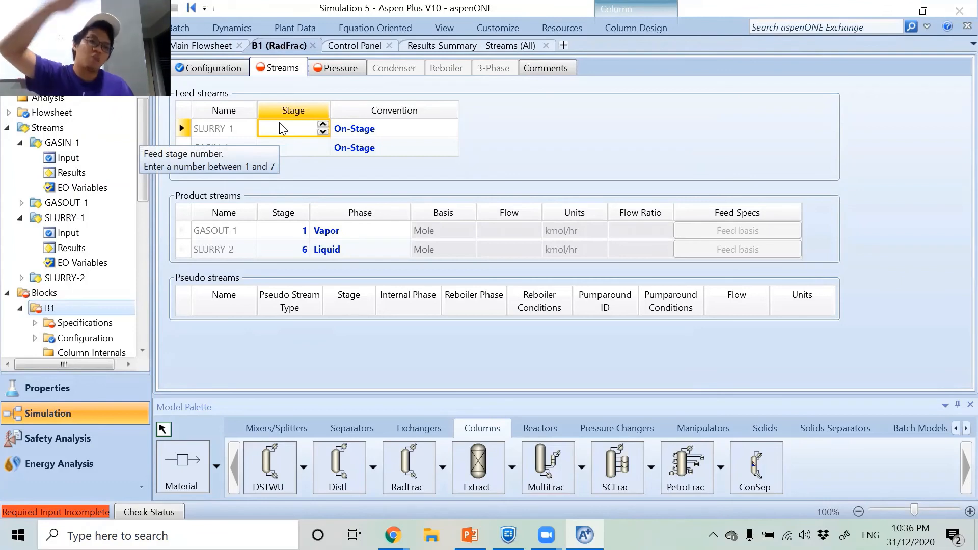
{"action": "type", "text": "1"}
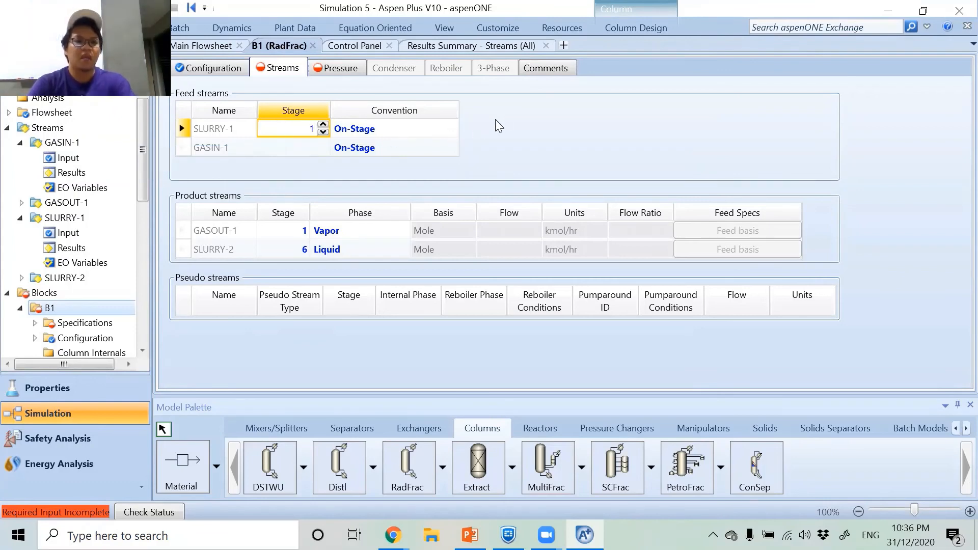
{"action": "key", "text": "Return"}
{"action": "left_click", "coordinate": [451, 131]}
{"action": "left_click", "coordinate": [376, 159]}
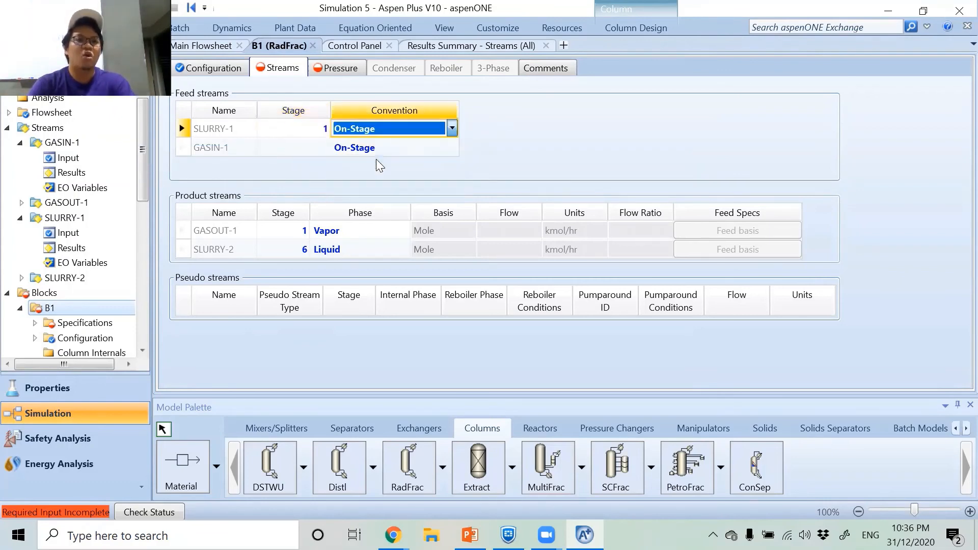
Feed GASIN-1 into column B1 at stage 6 with the On-Stage convention.
{"action": "left_click", "coordinate": [452, 147]}
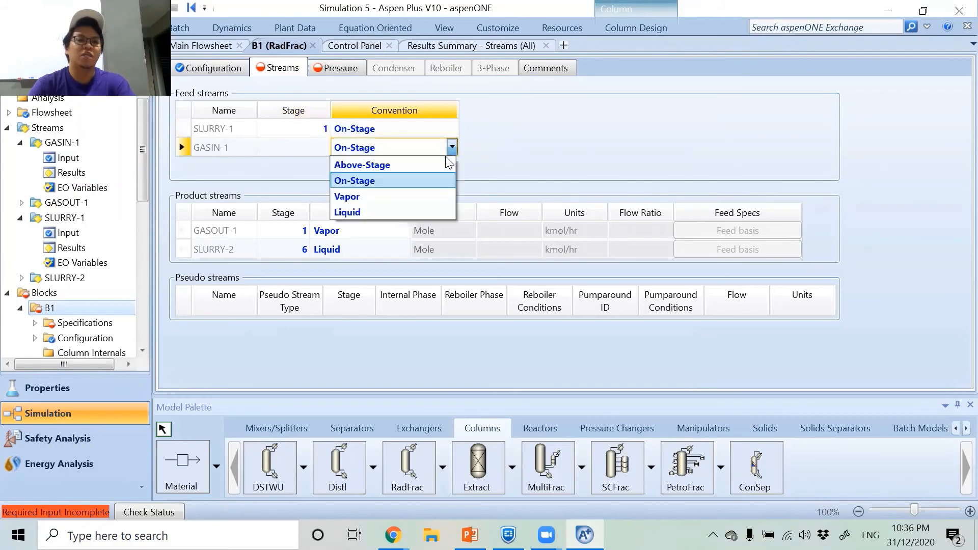
{"action": "left_click", "coordinate": [420, 181]}
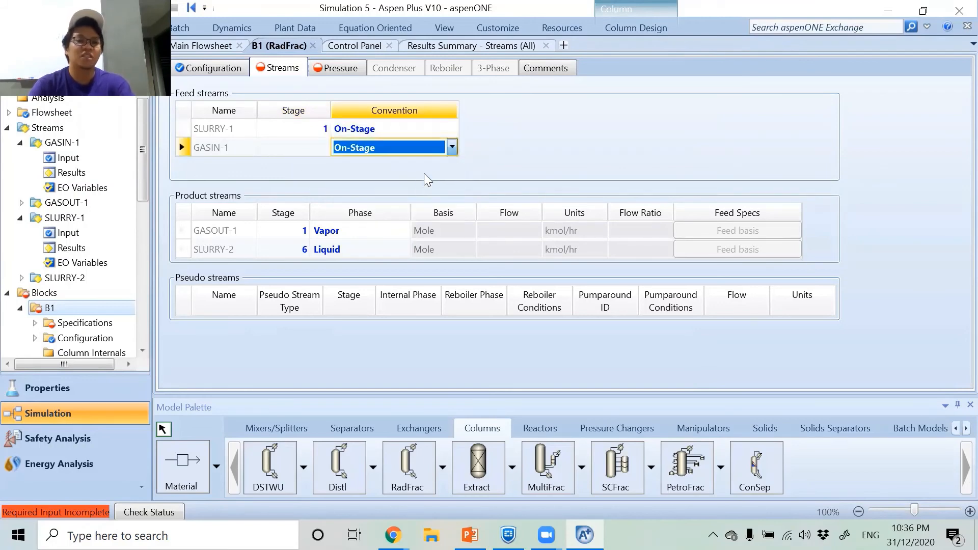
{"action": "left_click", "coordinate": [293, 151]}
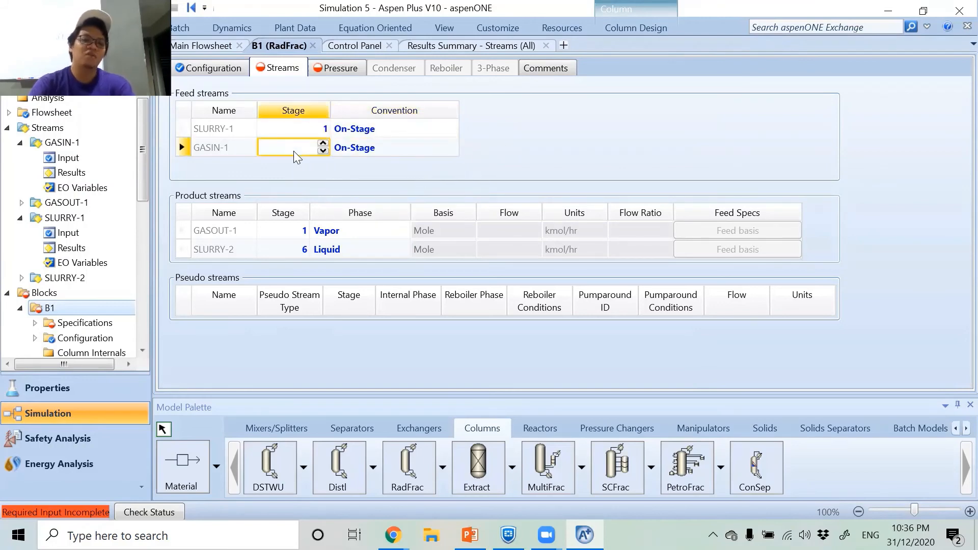
{"action": "type", "text": "6"}
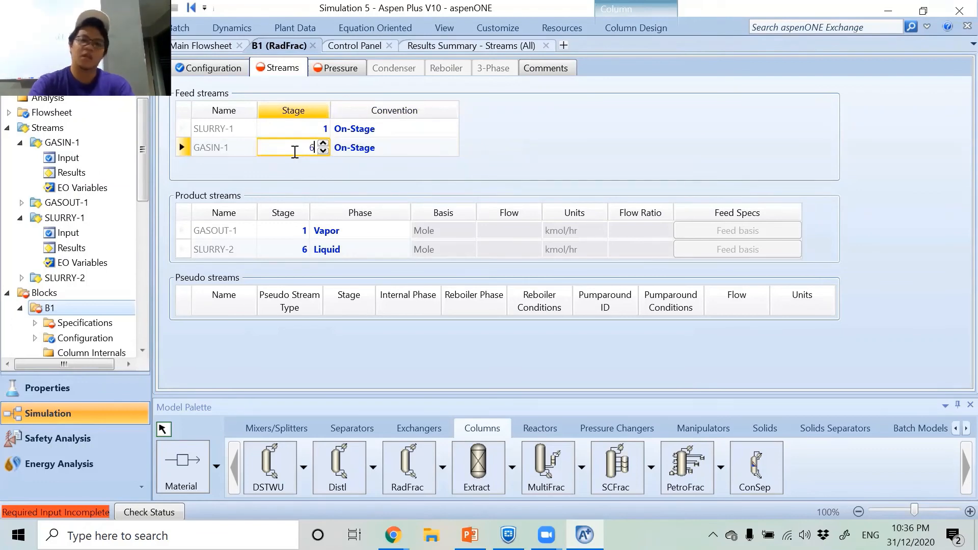
{"action": "key", "text": "Return"}
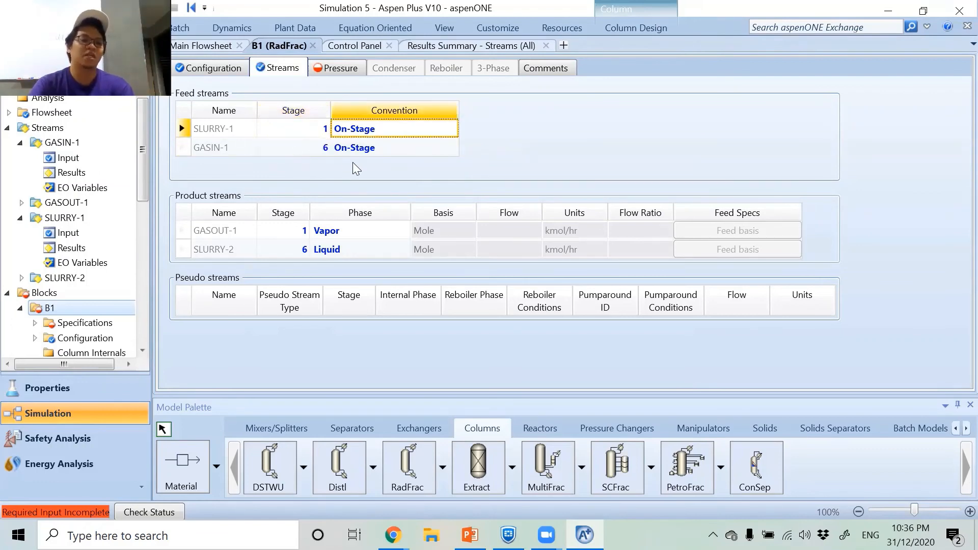
Set column B1's stage 1 / condenser pressure to 1 atm.
{"action": "left_click", "coordinate": [343, 68]}
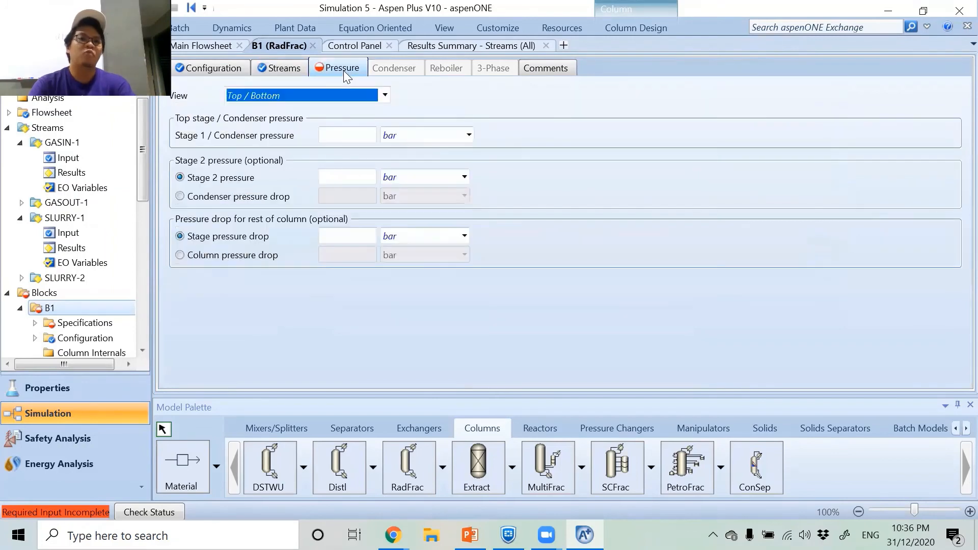
{"action": "left_click", "coordinate": [352, 134]}
{"action": "type", "text": "1"}
{"action": "left_click", "coordinate": [469, 134]}
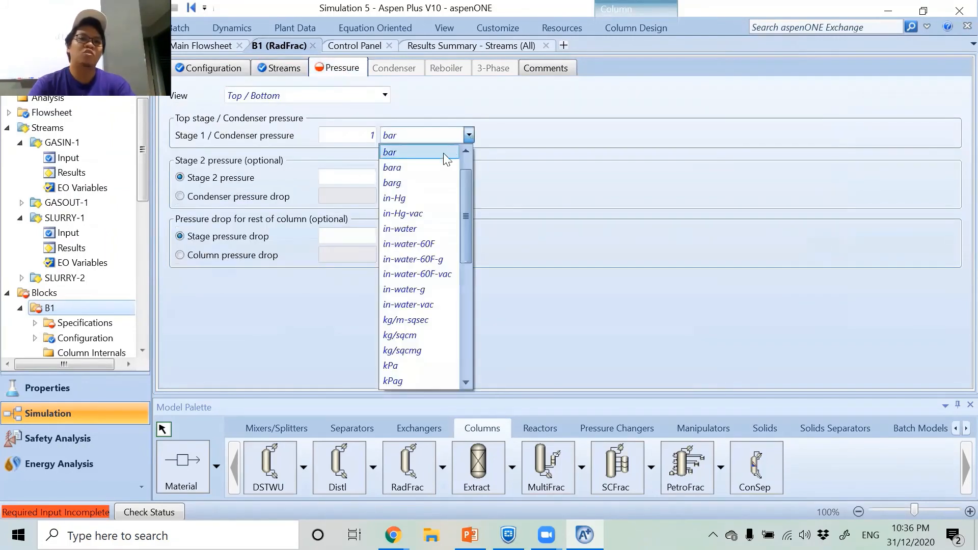
{"action": "scroll", "coordinate": [415, 157], "scroll_direction": "up", "scroll_amount": 1}
{"action": "left_click", "coordinate": [413, 153]}
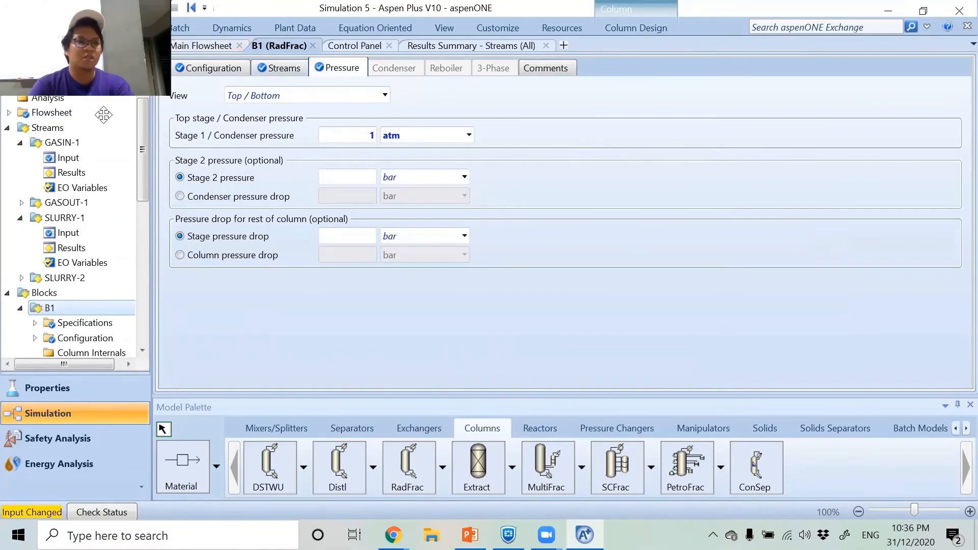
Run the simulation and open the results summary for all streams.
{"action": "left_click", "coordinate": [123, 7]}
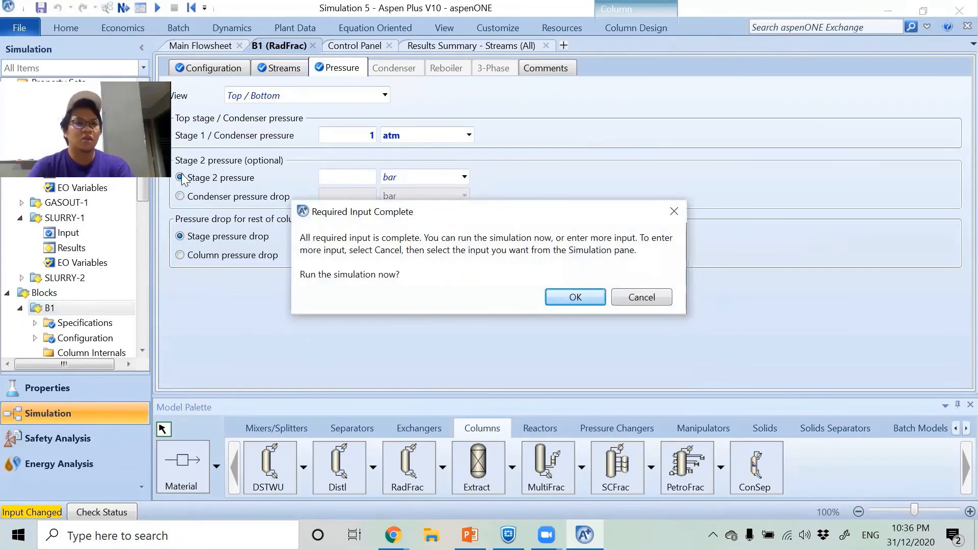
{"action": "left_click", "coordinate": [556, 295]}
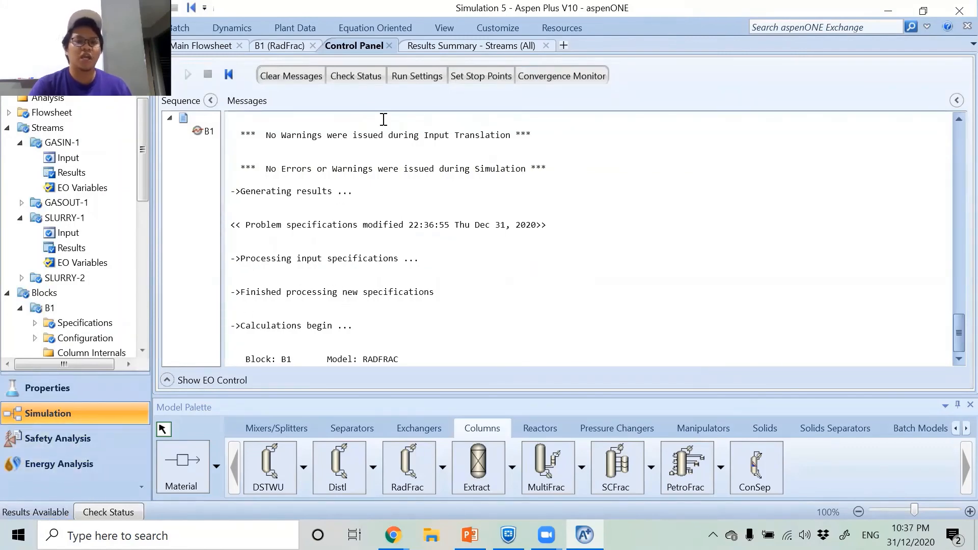
{"action": "left_click", "coordinate": [429, 48]}
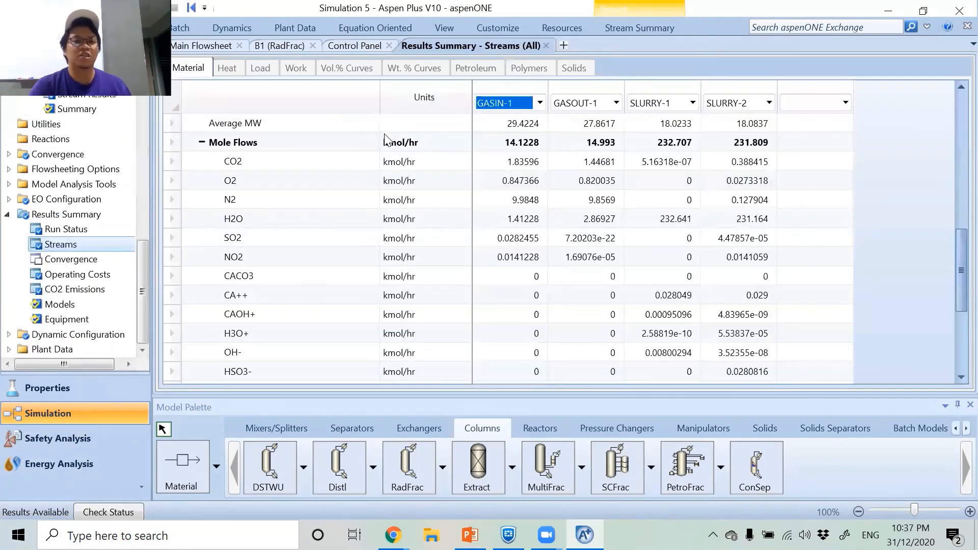
Examine the temperatures, pressures and component mole flows of all four streams, and switch to the Simulation Result slide in PowerPoint for comparison.
{"action": "scroll", "coordinate": [492, 191], "scroll_direction": "up", "scroll_amount": 2}
{"action": "scroll", "coordinate": [492, 191], "scroll_direction": "up", "scroll_amount": 6}
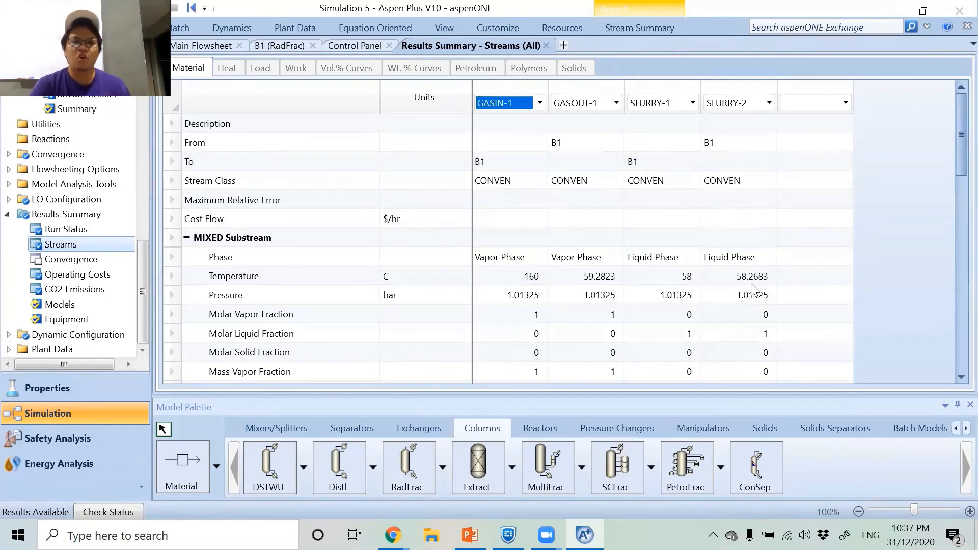
{"action": "scroll", "coordinate": [707, 280], "scroll_direction": "down", "scroll_amount": 1}
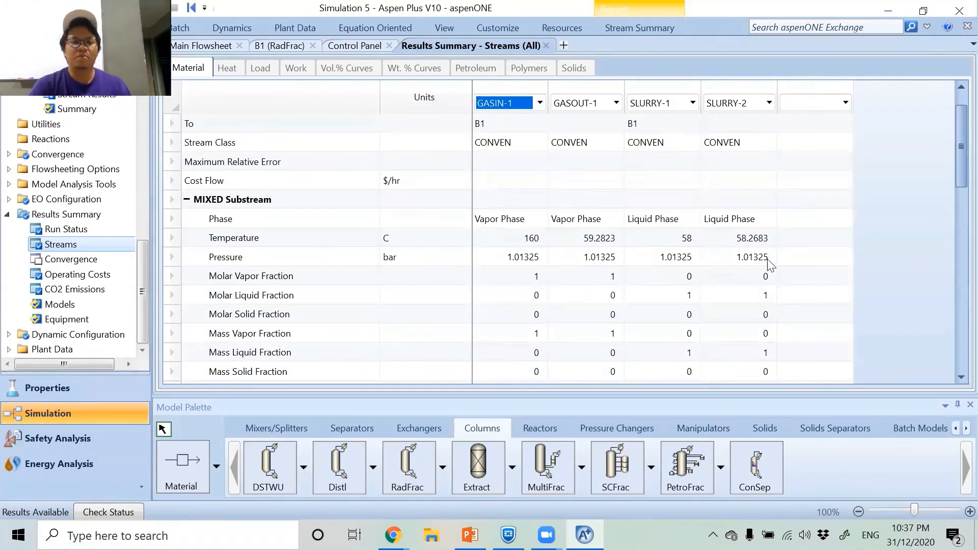
{"action": "scroll", "coordinate": [769, 265], "scroll_direction": "down", "scroll_amount": 1}
{"action": "scroll", "coordinate": [770, 265], "scroll_direction": "down", "scroll_amount": 5}
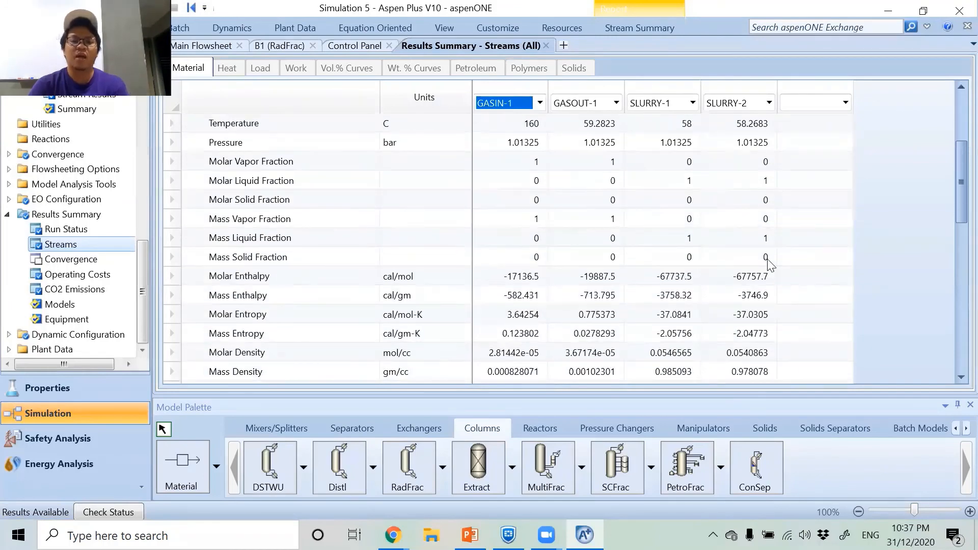
{"action": "scroll", "coordinate": [769, 265], "scroll_direction": "down", "scroll_amount": 5}
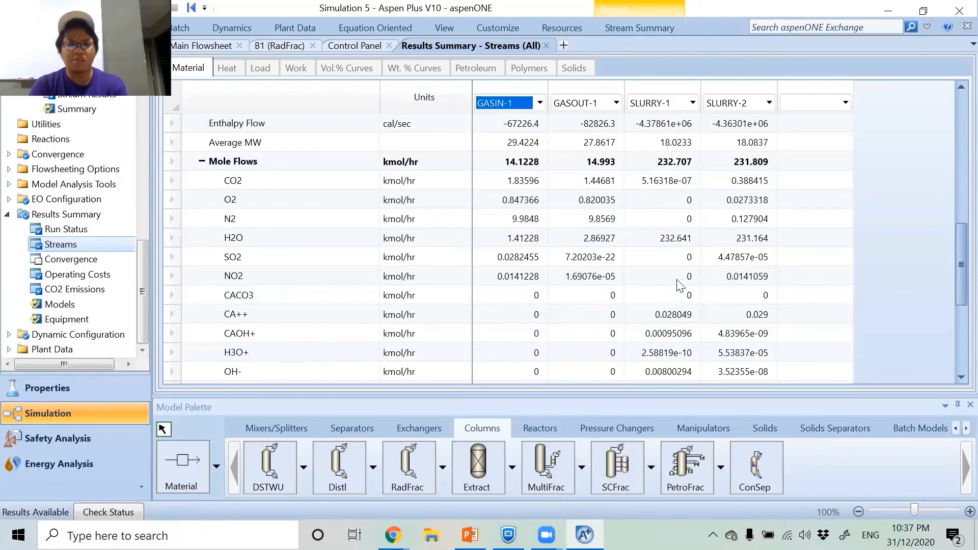
{"action": "scroll", "coordinate": [674, 298], "scroll_direction": "down", "scroll_amount": 1}
{"action": "scroll", "coordinate": [674, 298], "scroll_direction": "down", "scroll_amount": 1}
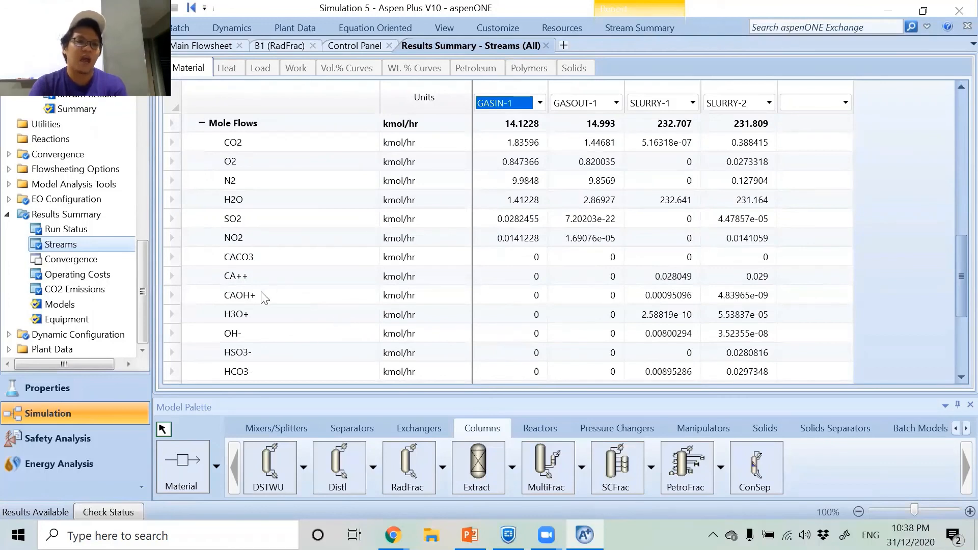
{"action": "scroll", "coordinate": [665, 300], "scroll_direction": "down", "scroll_amount": 1}
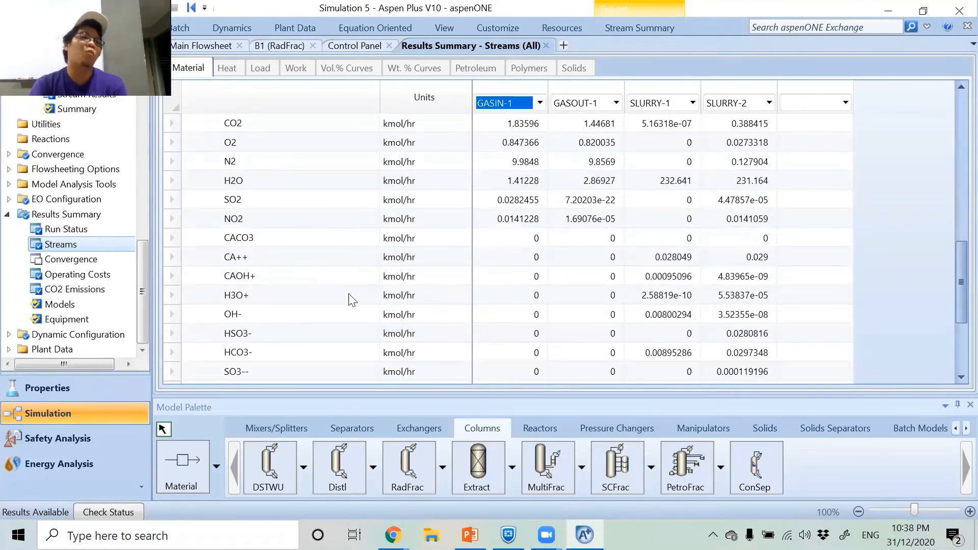
{"action": "scroll", "coordinate": [561, 282], "scroll_direction": "down", "scroll_amount": 1}
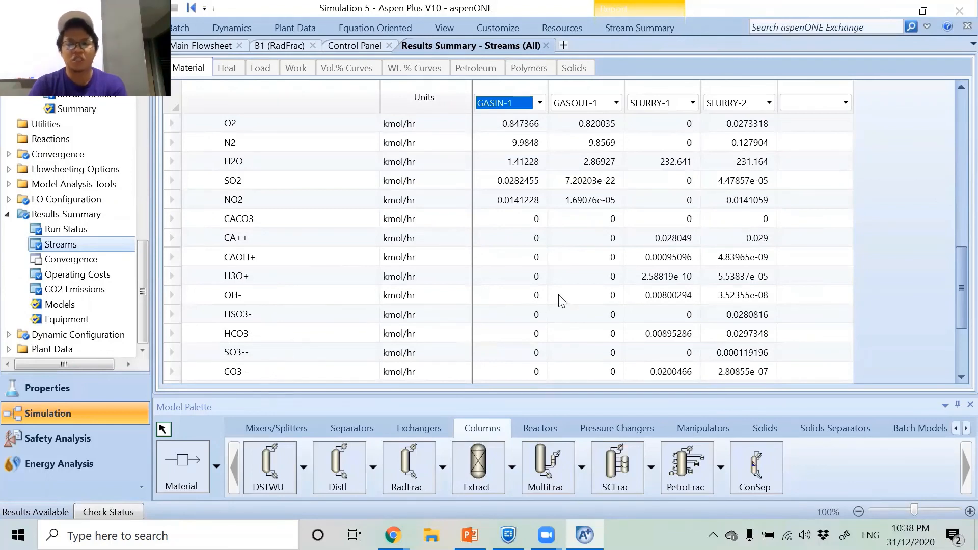
{"action": "scroll", "coordinate": [560, 299], "scroll_direction": "up", "scroll_amount": 2}
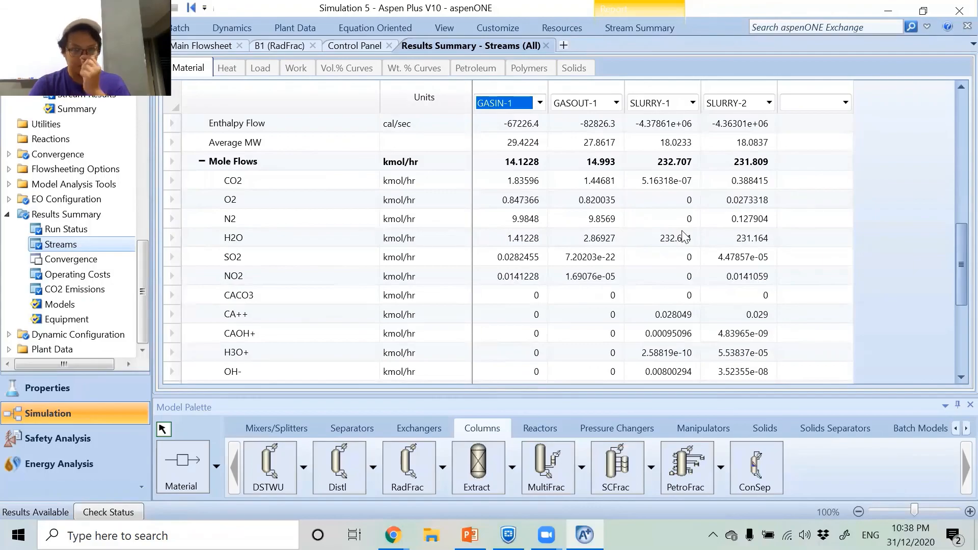
{"action": "key", "text": "alt+Tab"}
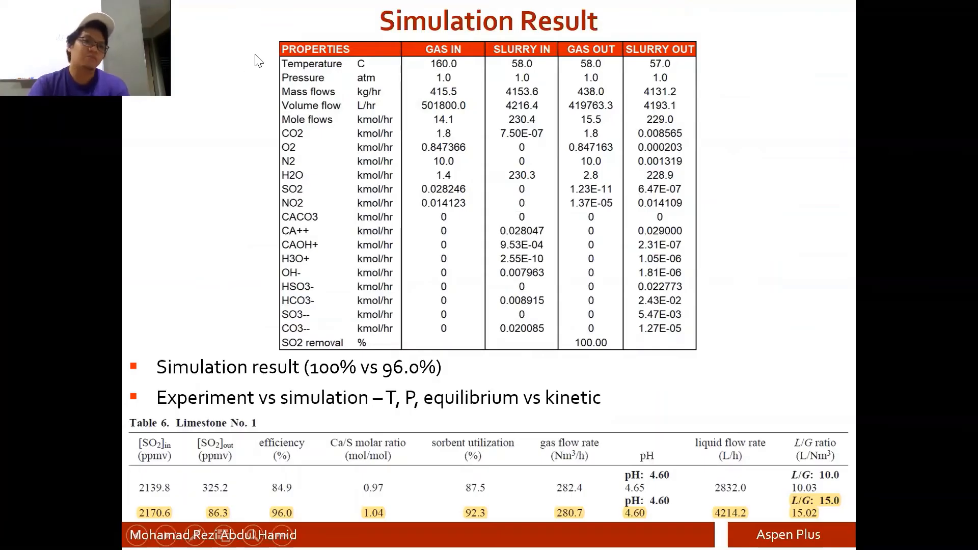